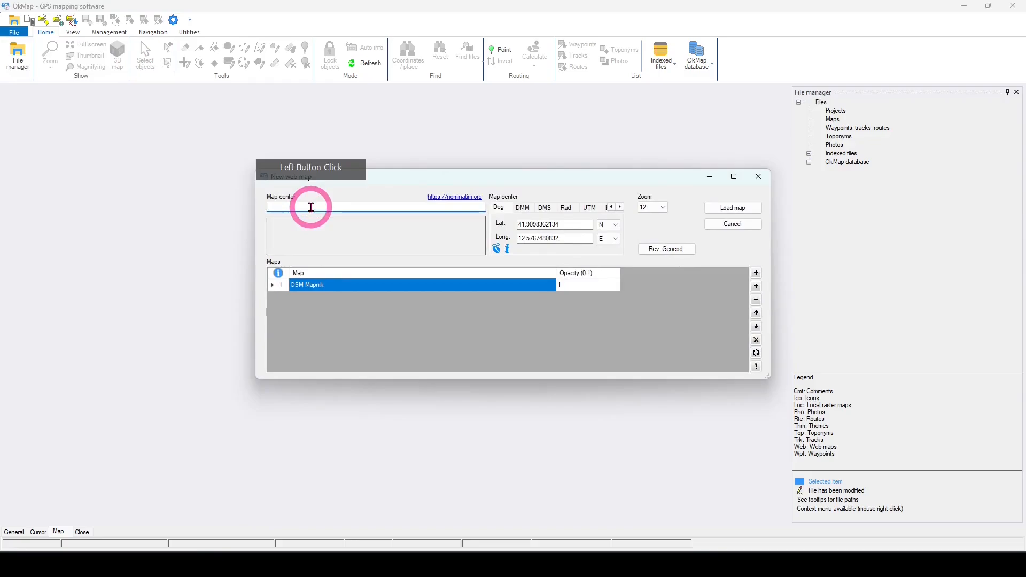
# Step: Center the new OSM Mapnik web map on "roma", set its zoom to 15, and load it
pyautogui.write('roma')
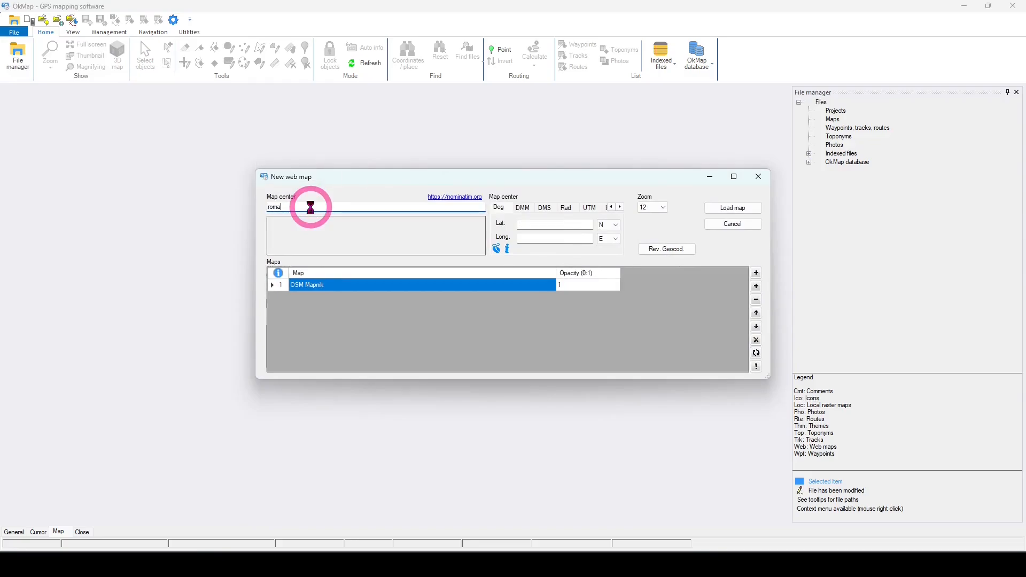
pyautogui.press('Return')
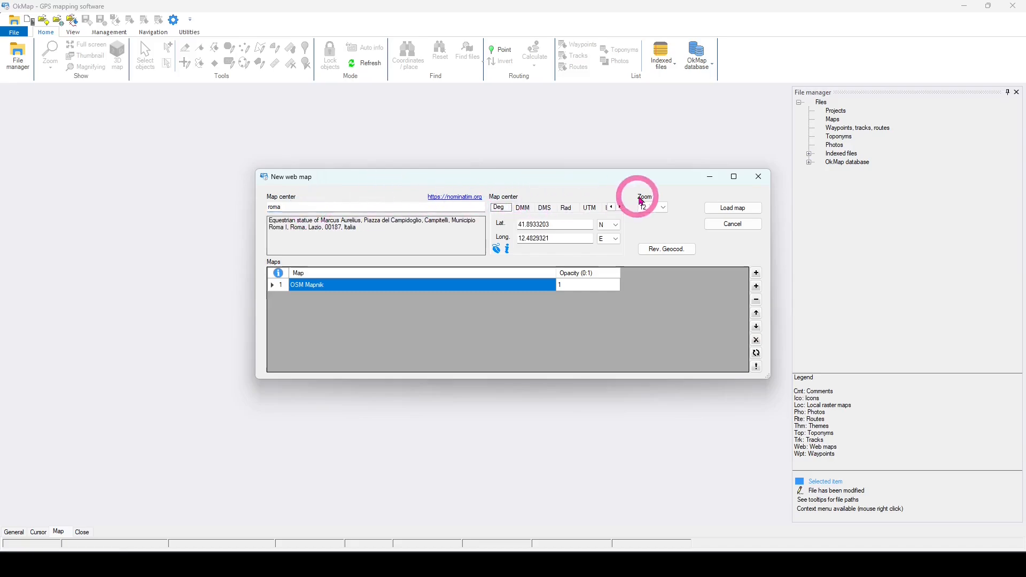
pyautogui.click(663, 209)
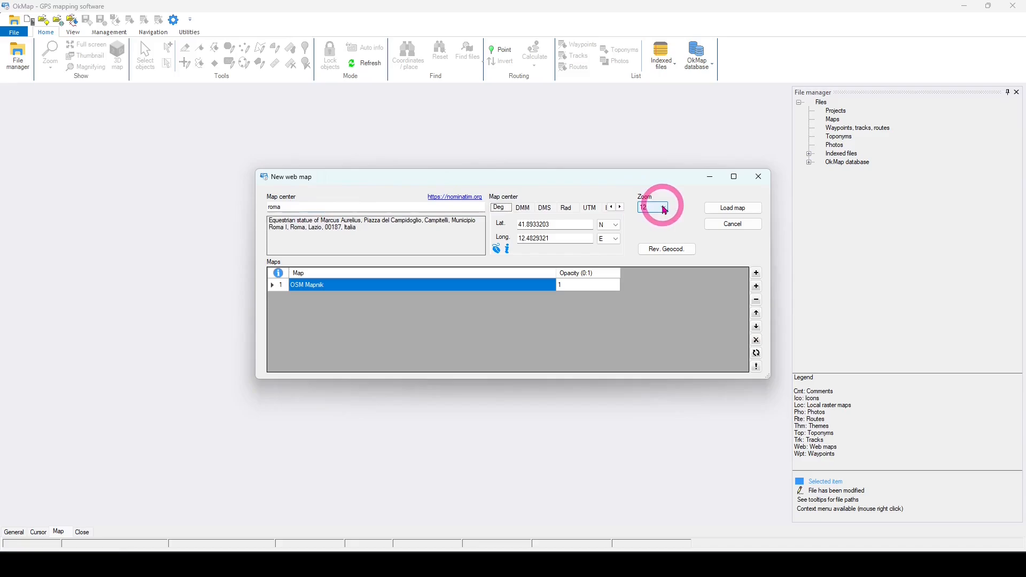
pyautogui.click(665, 209)
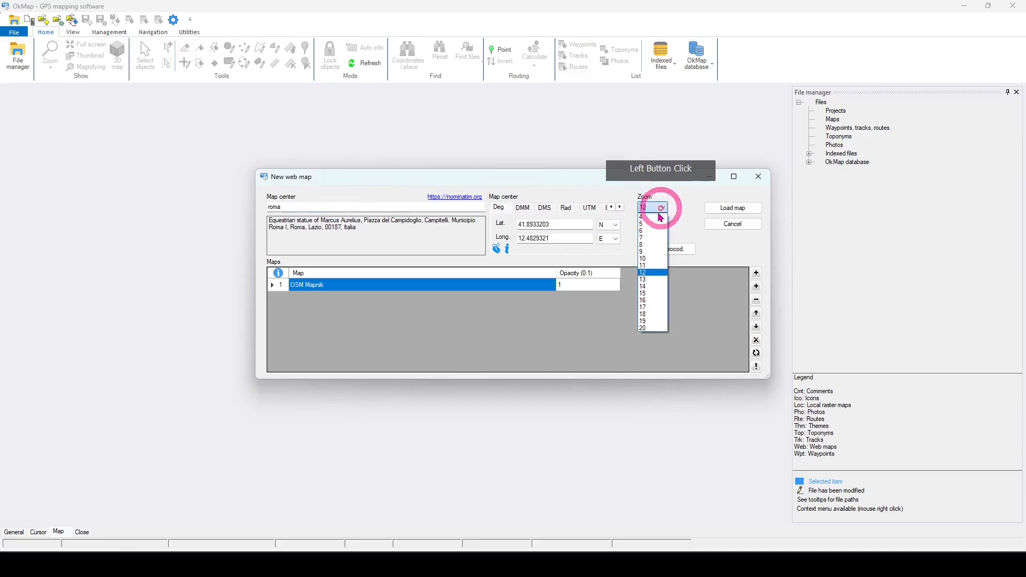
pyautogui.click(652, 295)
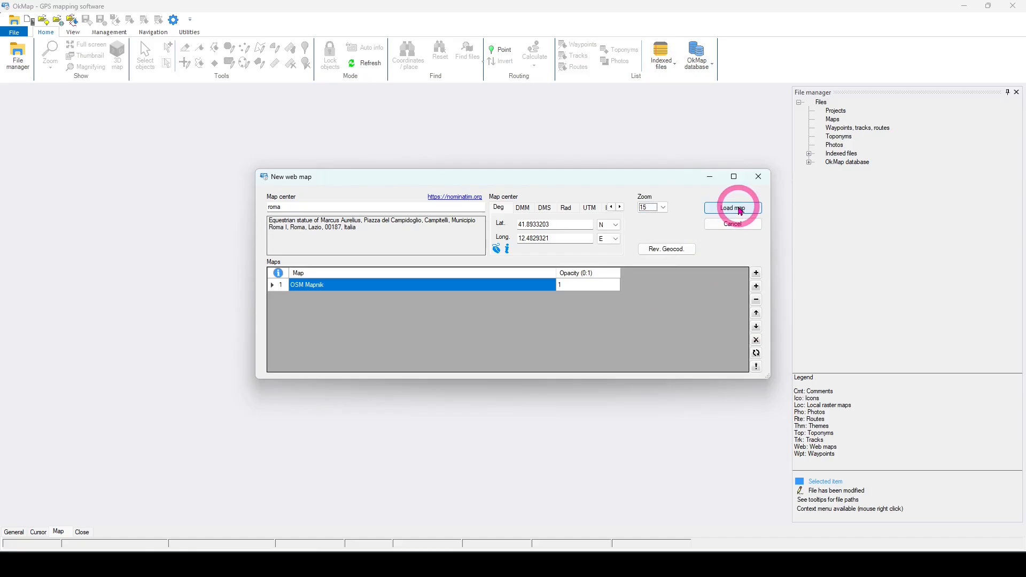
pyautogui.click(741, 209)
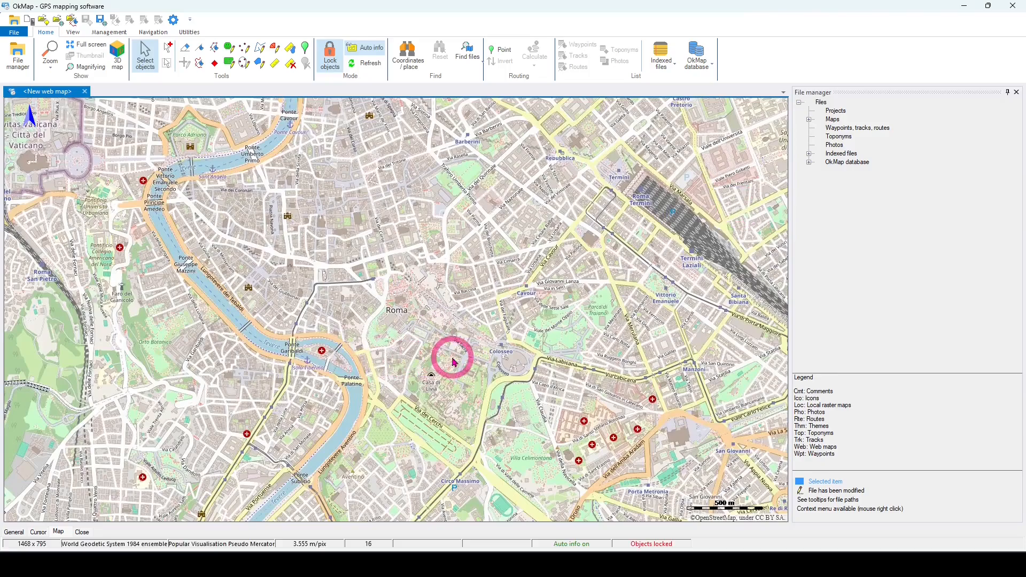
pyautogui.scroll(1, 452, 358)
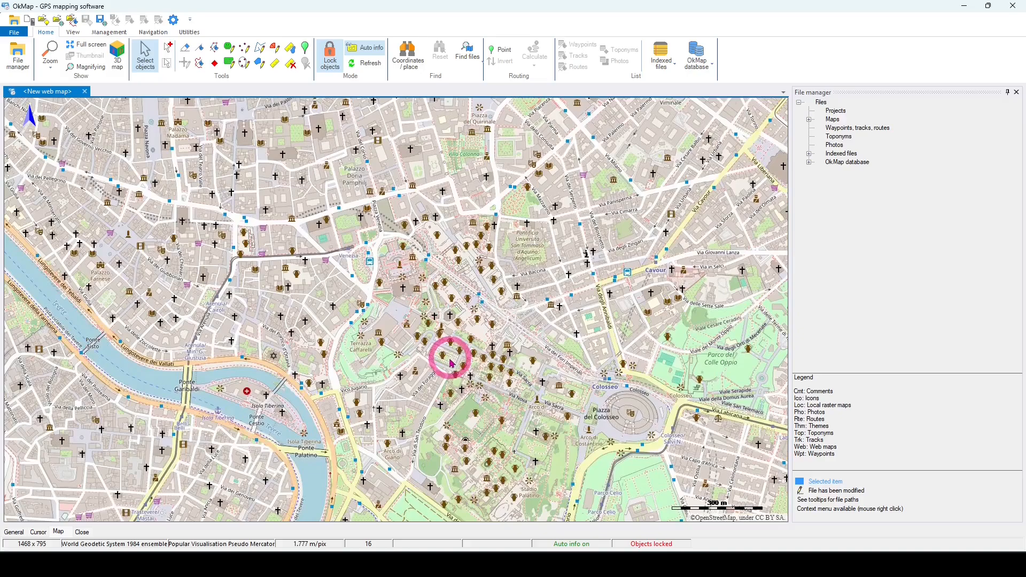
pyautogui.moveTo(525, 364); pyautogui.dragTo(332, 296)
pyautogui.moveTo(519, 318); pyautogui.dragTo(475, 351)
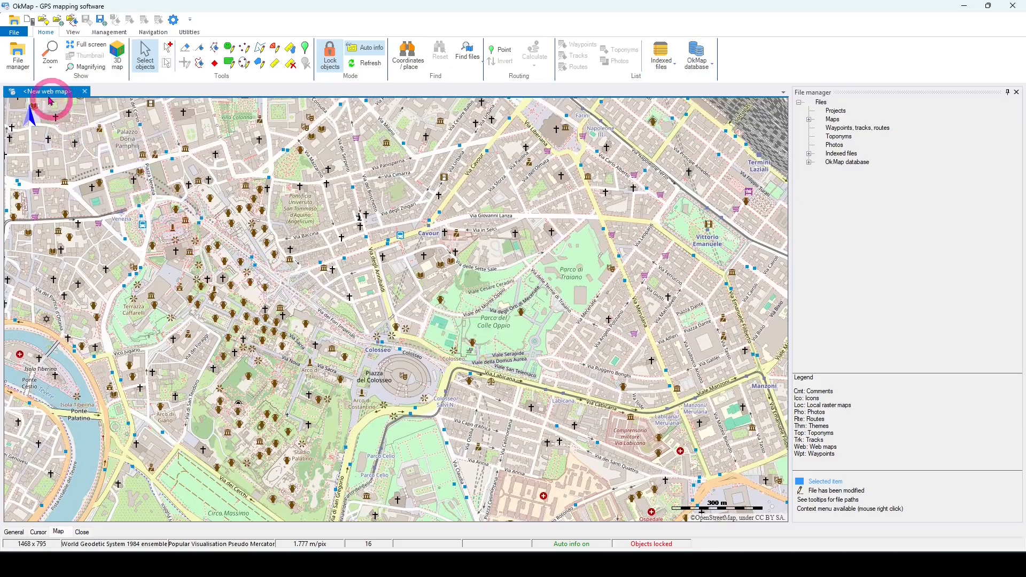
# Step: Create and load another OSM Mapnik web map centered on "cortina d'ampezzo" with zoom 15
pyautogui.click(16, 37)
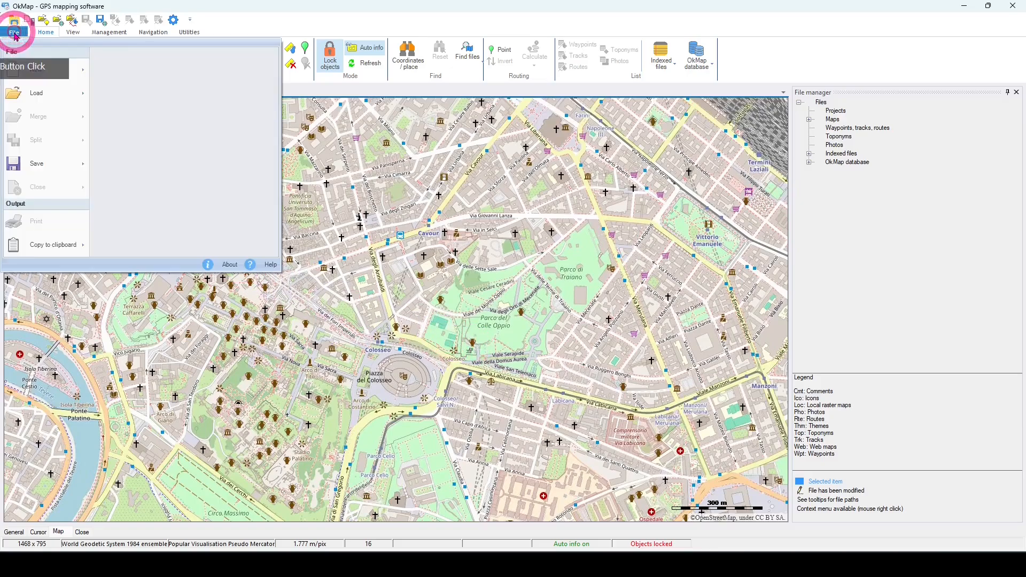
pyautogui.moveTo(30, 68)
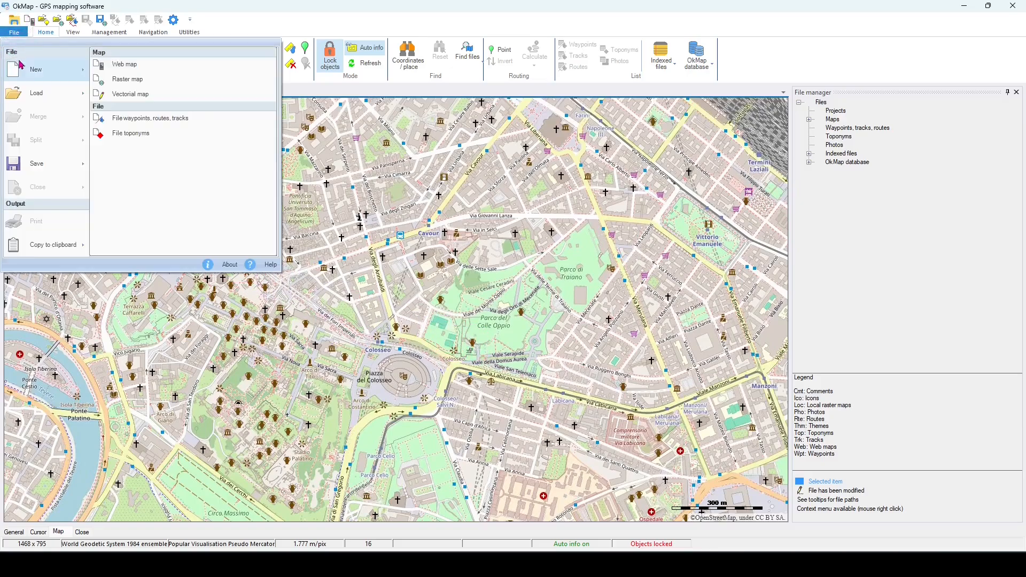
pyautogui.click(115, 66)
pyautogui.click(301, 206)
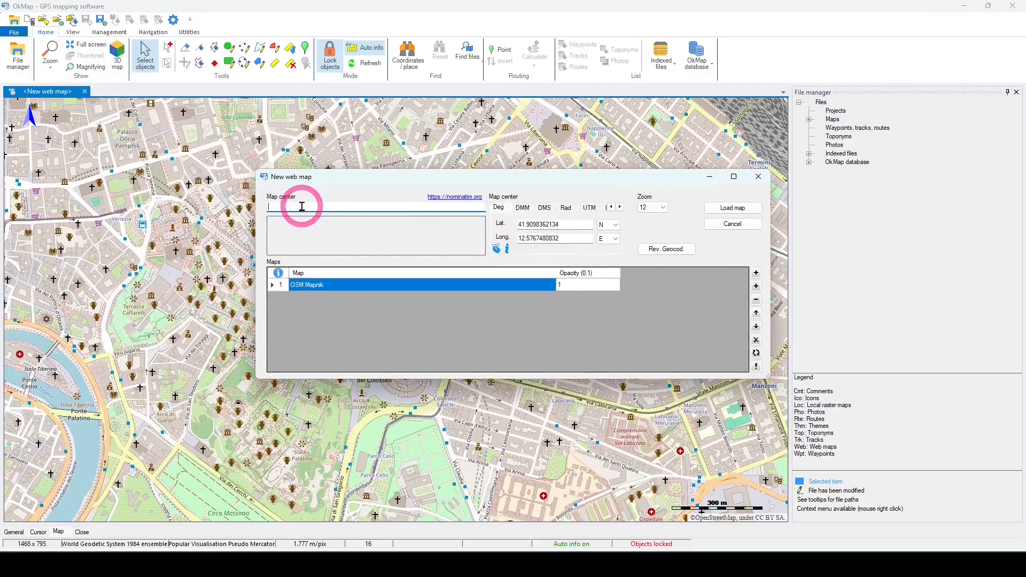
pyautogui.write('c')
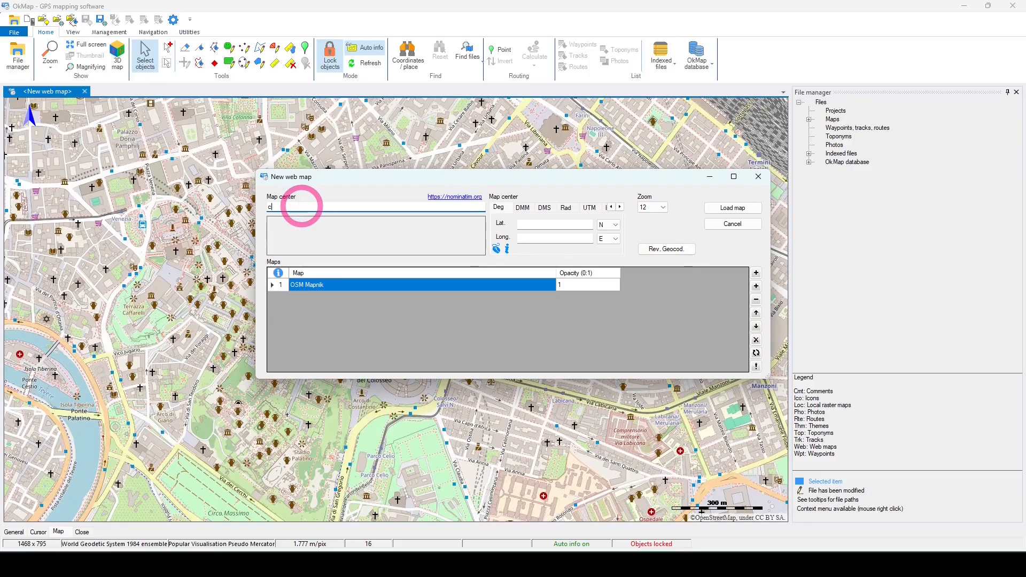
pyautogui.write("ortina d'ampezzo")
pyautogui.press('Return')
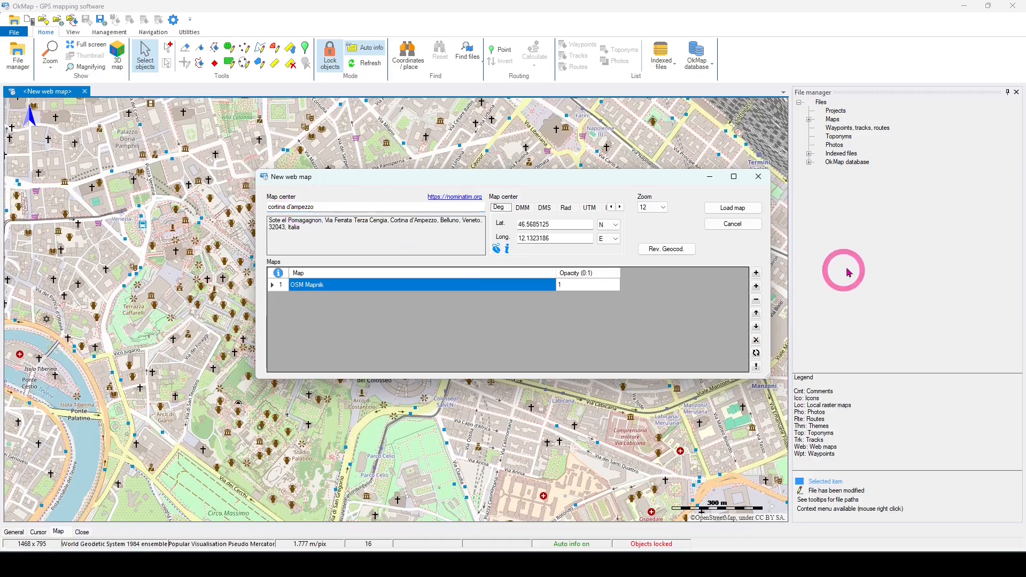
pyautogui.click(663, 207)
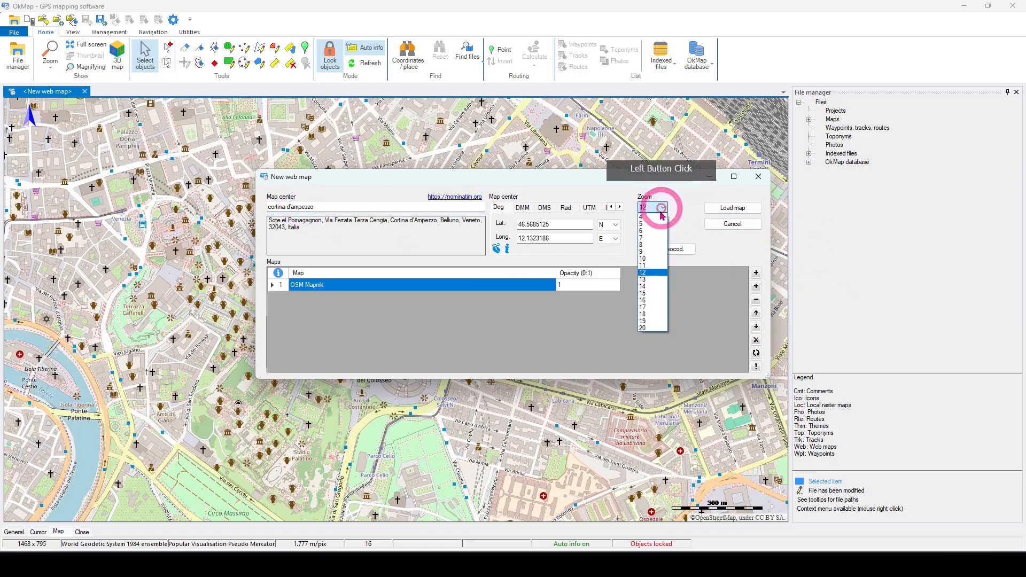
pyautogui.click(644, 294)
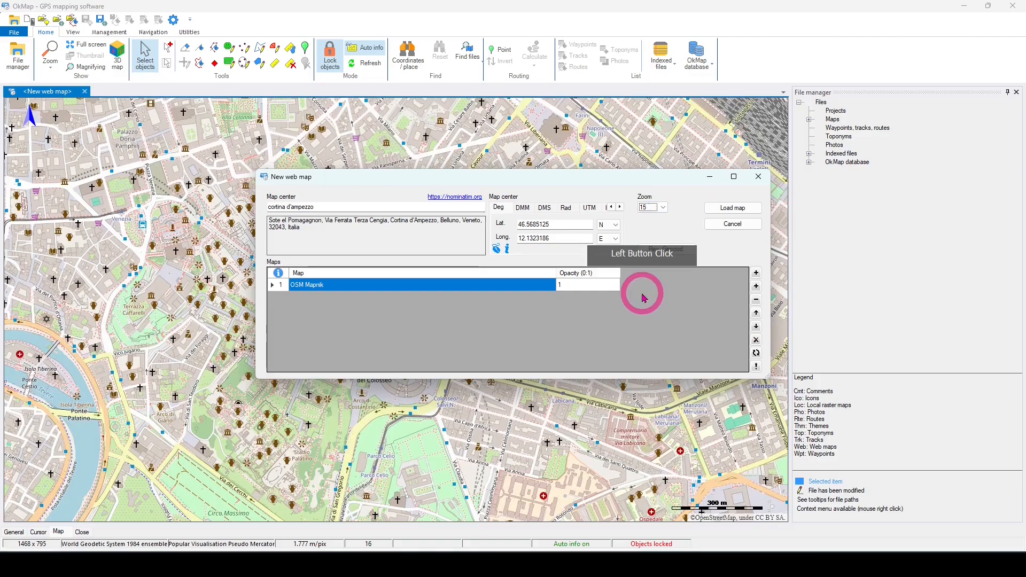
pyautogui.click(731, 209)
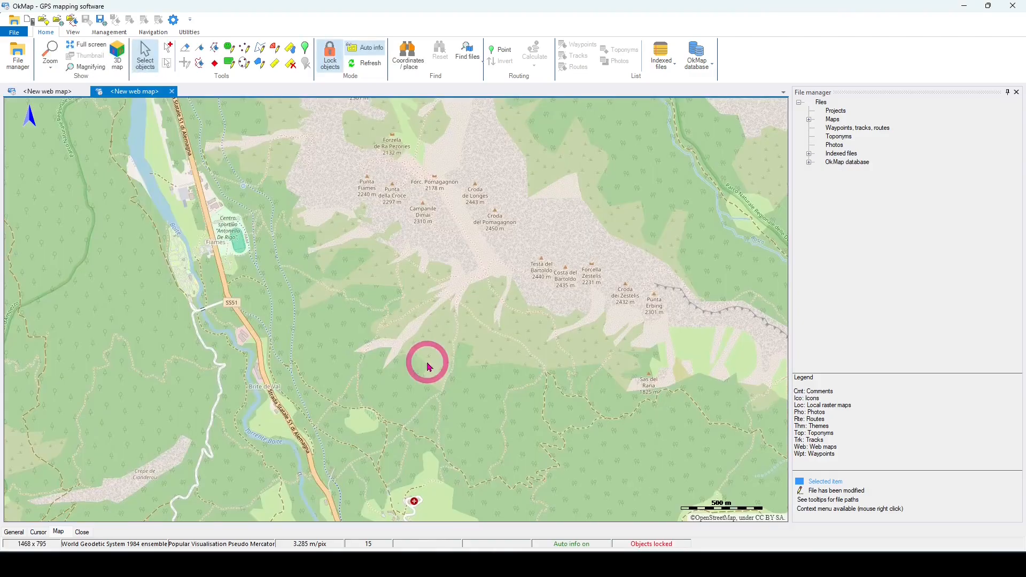
# Step: Add the Waymarkedtrails Hiking layer to the Cortina d'Ampezzo web map's parameters, filtering the map servers by the name "way"
pyautogui.moveTo(439, 398); pyautogui.dragTo(416, 241)
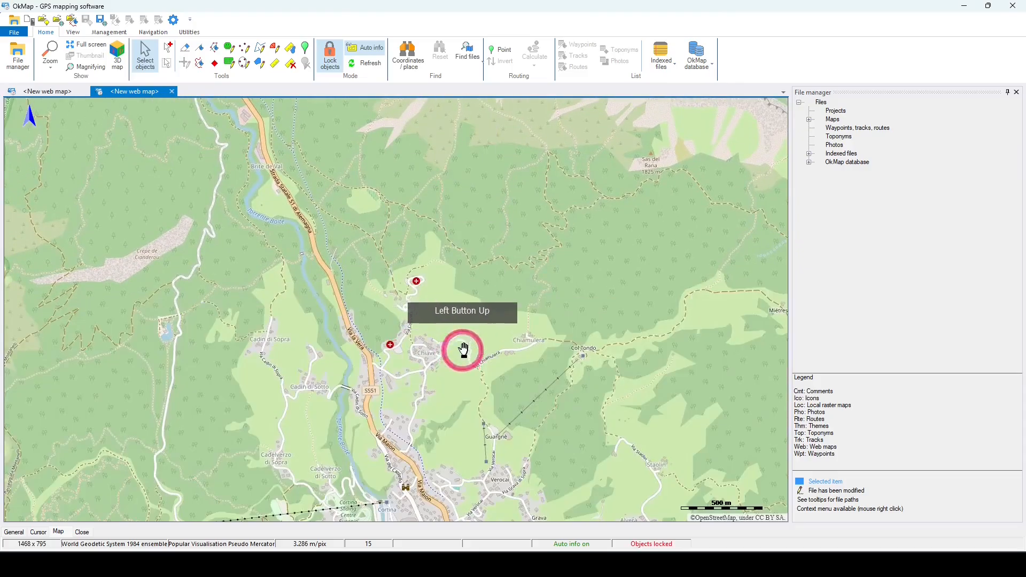
pyautogui.moveTo(460, 351); pyautogui.dragTo(475, 200)
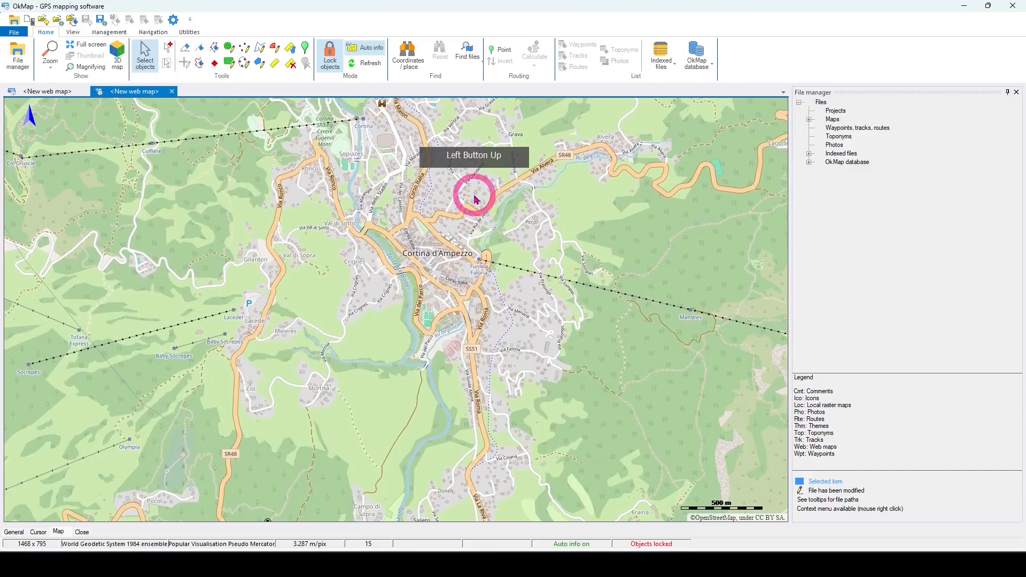
pyautogui.moveTo(476, 200); pyautogui.dragTo(484, 249)
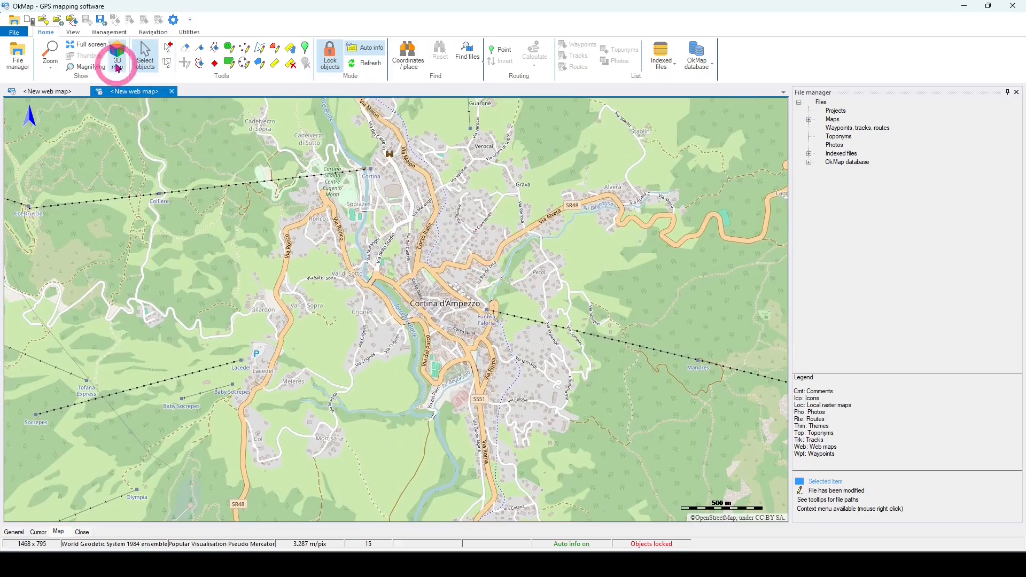
pyautogui.click(110, 34)
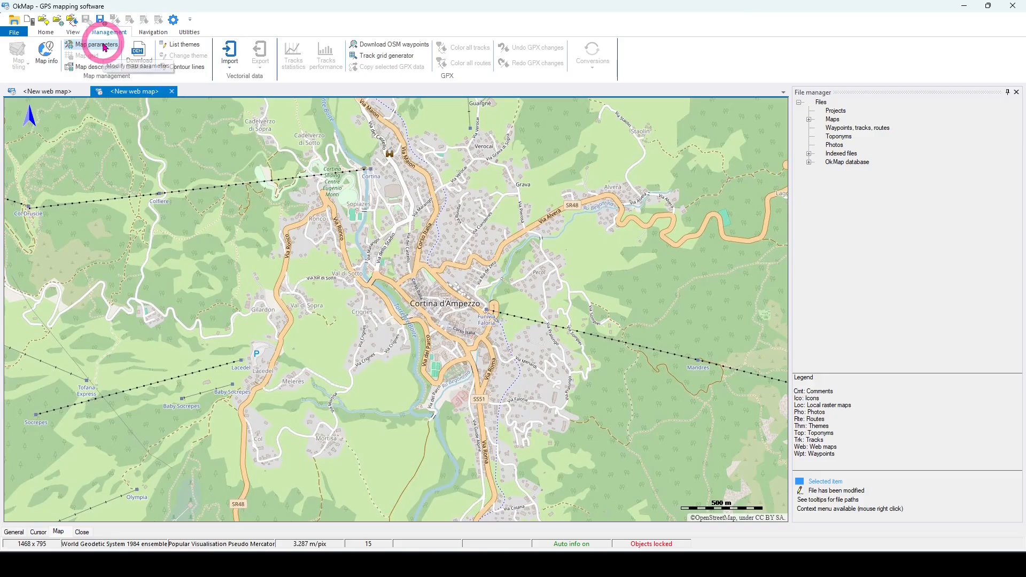
pyautogui.click(104, 47)
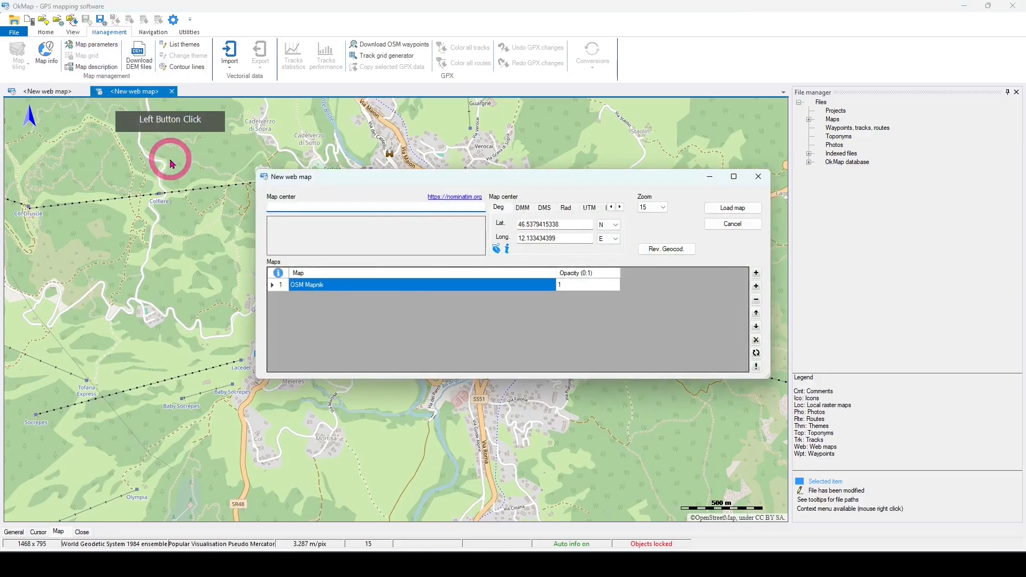
pyautogui.click(756, 274)
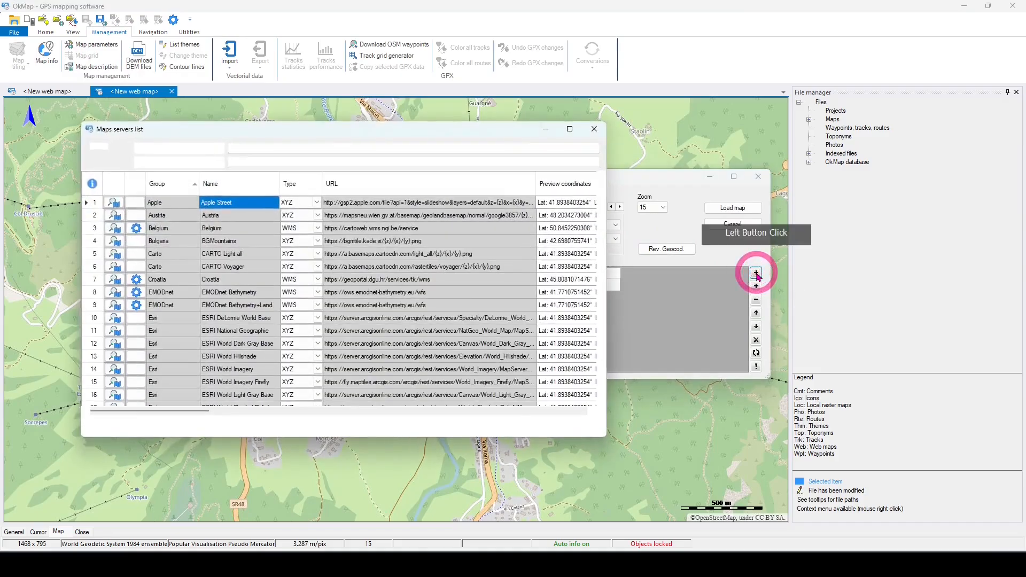
pyautogui.click(241, 150)
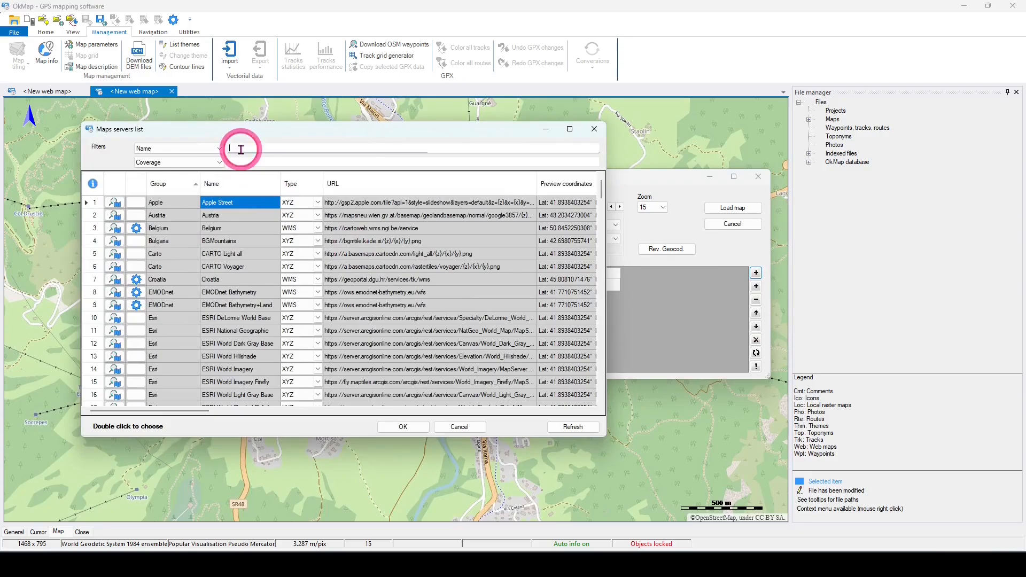
pyautogui.write('way')
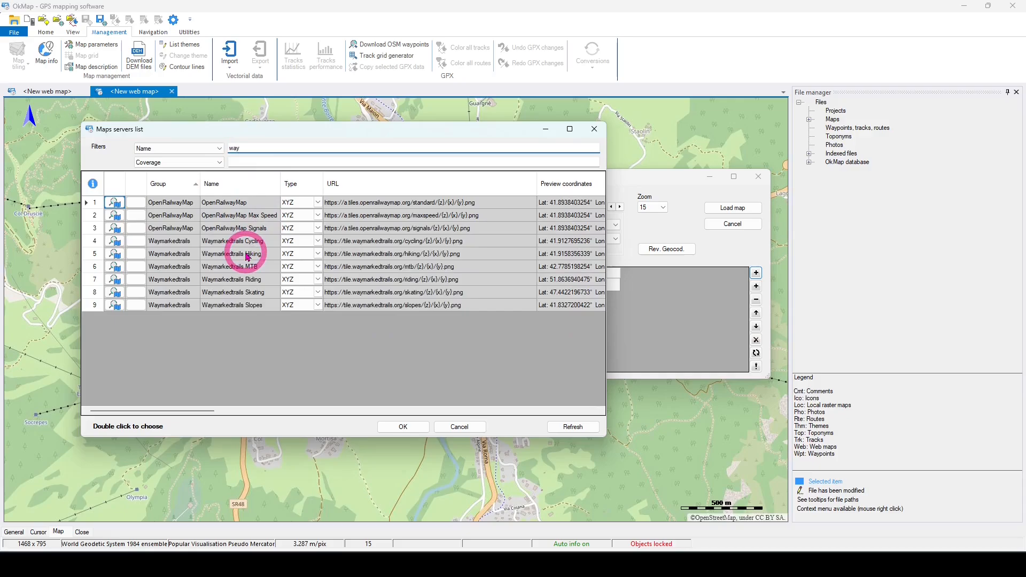
pyautogui.doubleClick(247, 255)
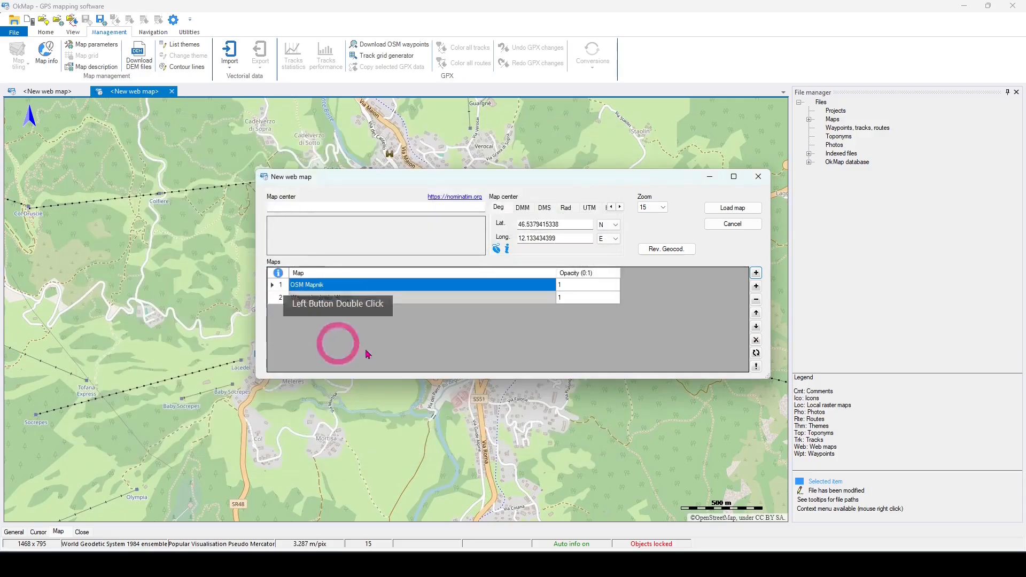
# Step: Add the OSM OpenSnowMap layer to the same web map, filtering the map servers by the name "snow"
pyautogui.click(757, 274)
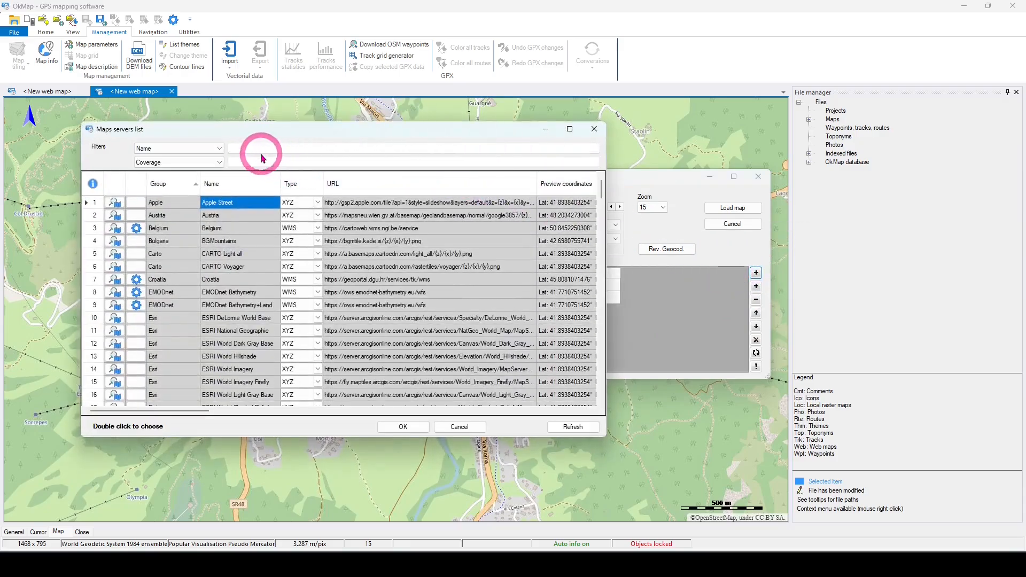
pyautogui.click(256, 148)
pyautogui.write('s')
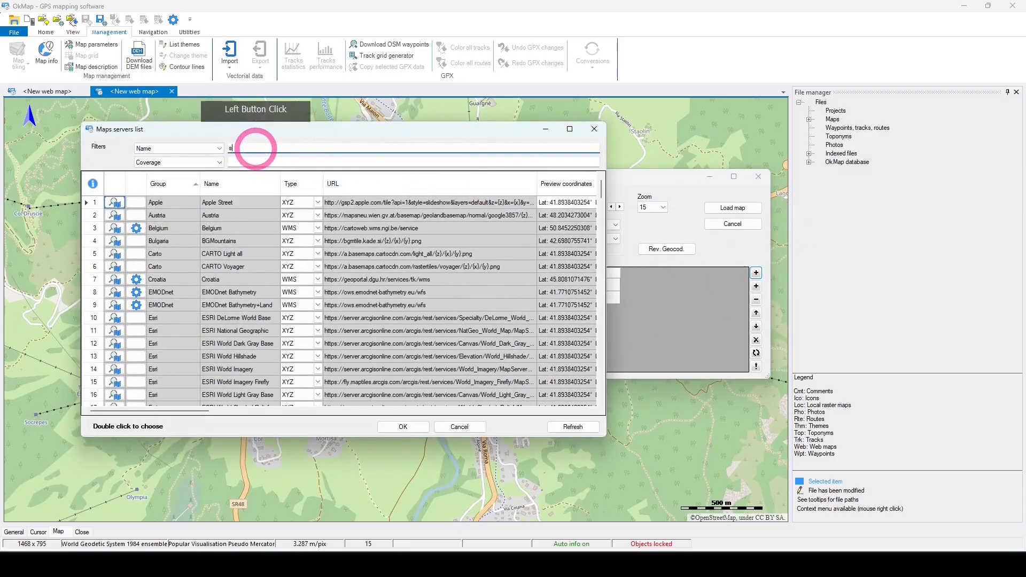
pyautogui.write('now')
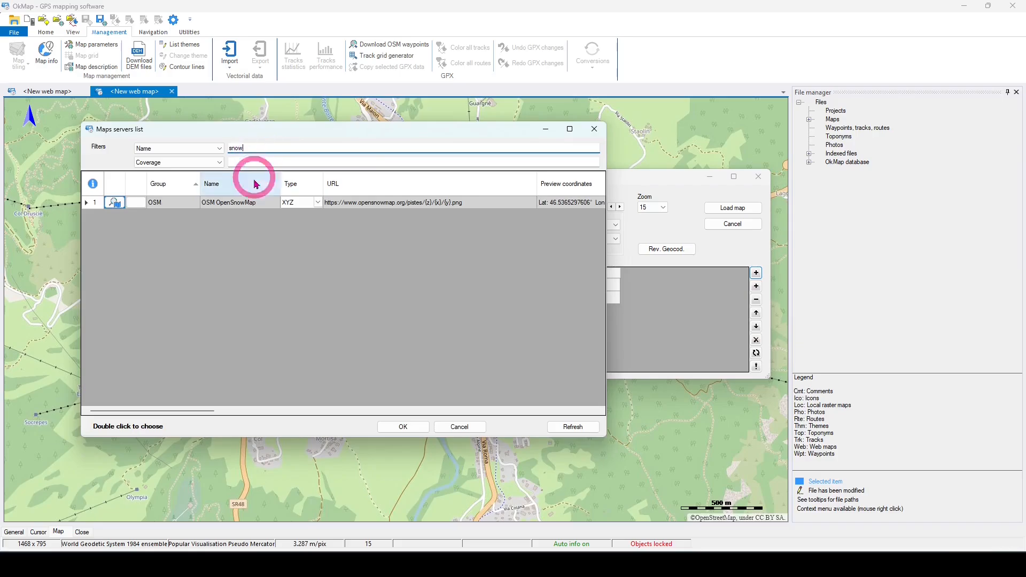
pyautogui.doubleClick(241, 203)
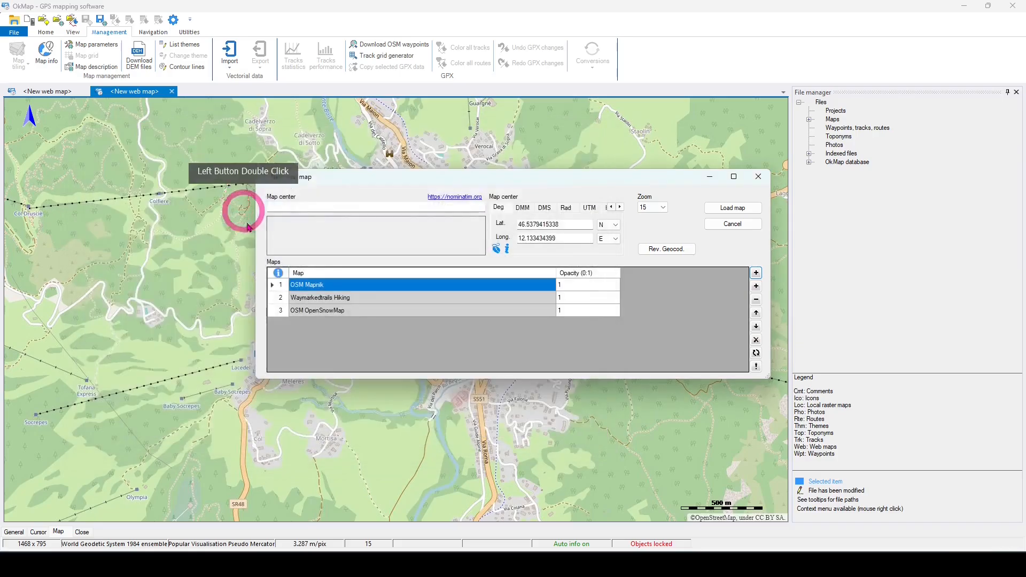
# Step: Move the OSM OpenSnowMap layer up one place in the layer order and load the updated web map
pyautogui.click(335, 311)
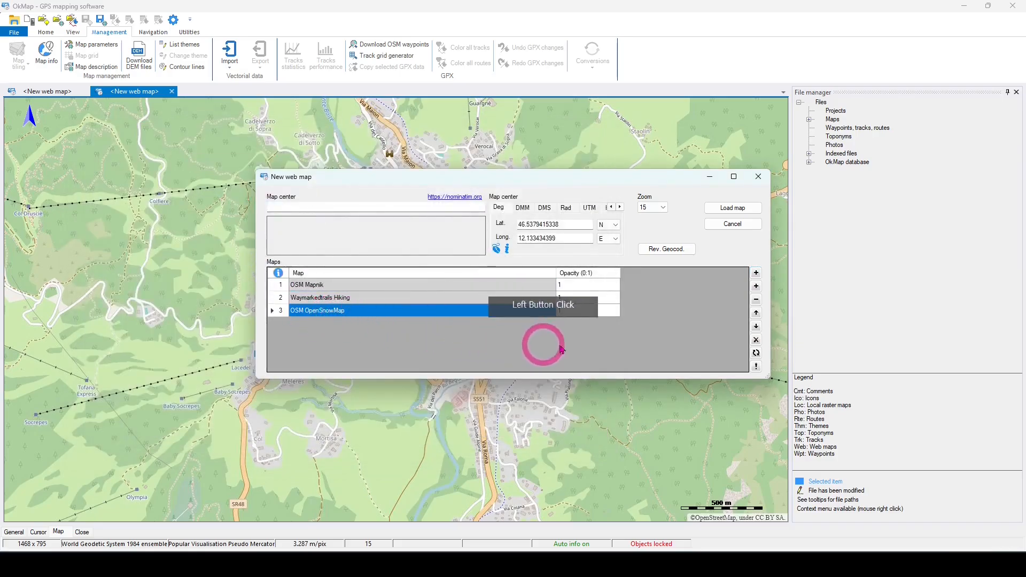
pyautogui.click(756, 313)
pyautogui.click(736, 210)
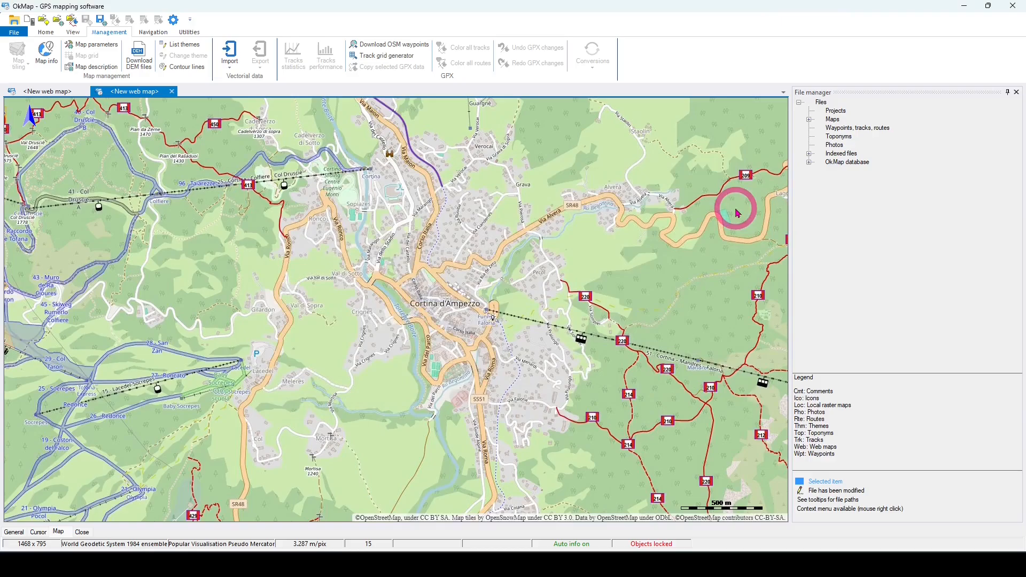
pyautogui.moveTo(630, 286); pyautogui.dragTo(302, 252)
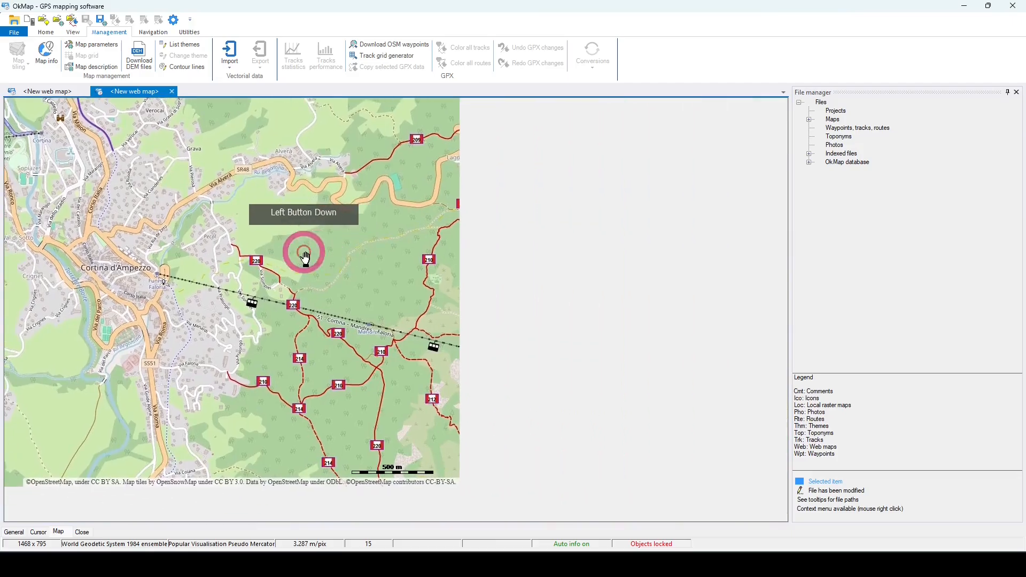
pyautogui.moveTo(650, 287); pyautogui.dragTo(524, 305)
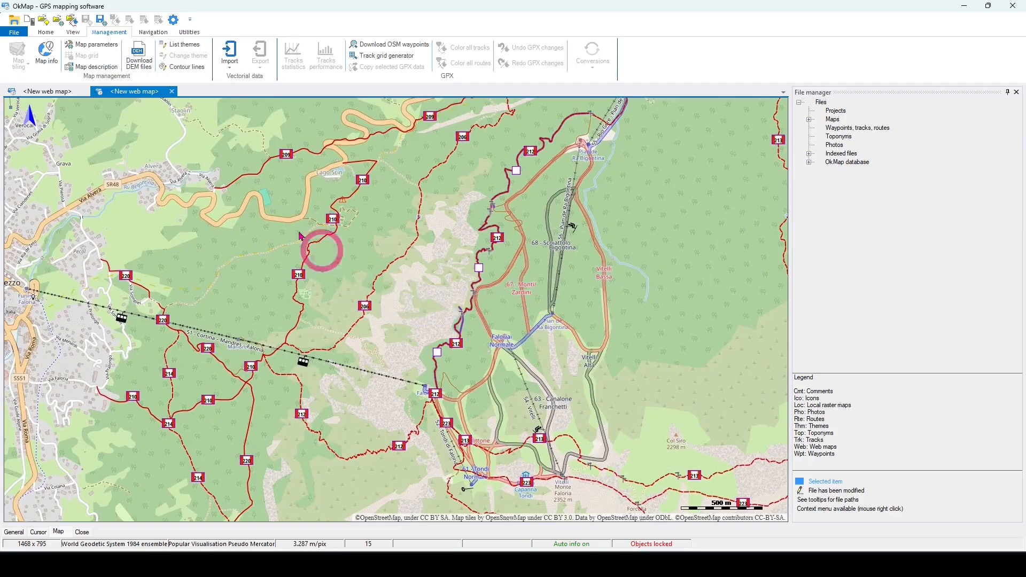
# Step: Create and load a new OSM Mapnik web map centered on "Scanno" at zoom 12
pyautogui.click(15, 32)
pyautogui.moveTo(20, 70)
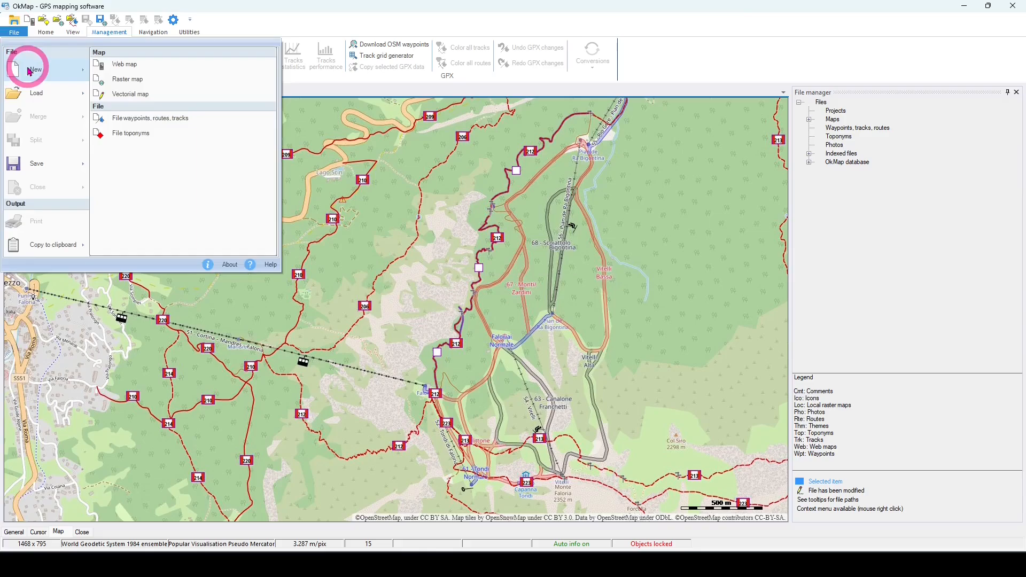
pyautogui.click(126, 67)
pyautogui.click(404, 379)
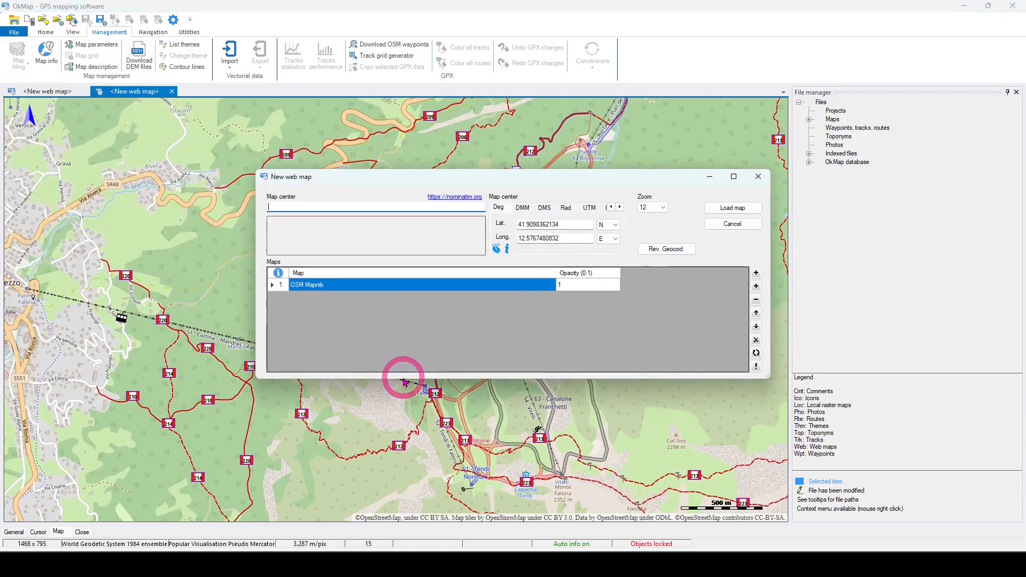
pyautogui.click(306, 205)
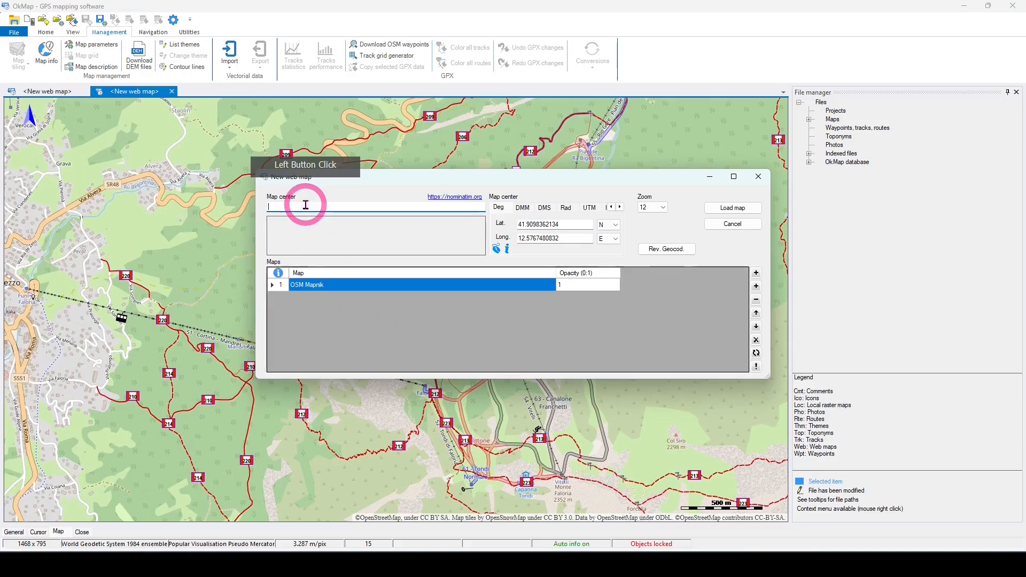
pyautogui.write('Scanno')
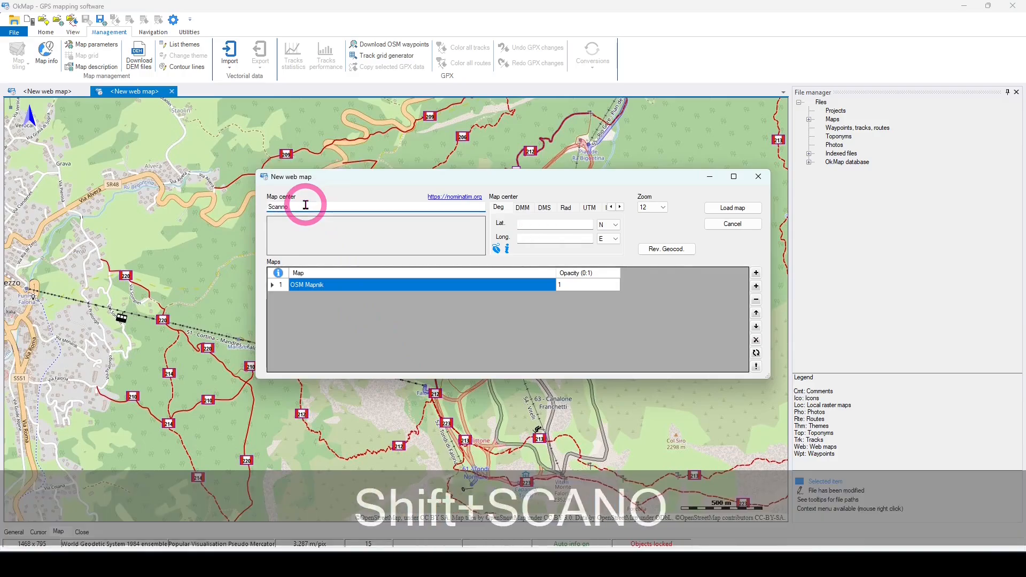
pyautogui.press('Tab')
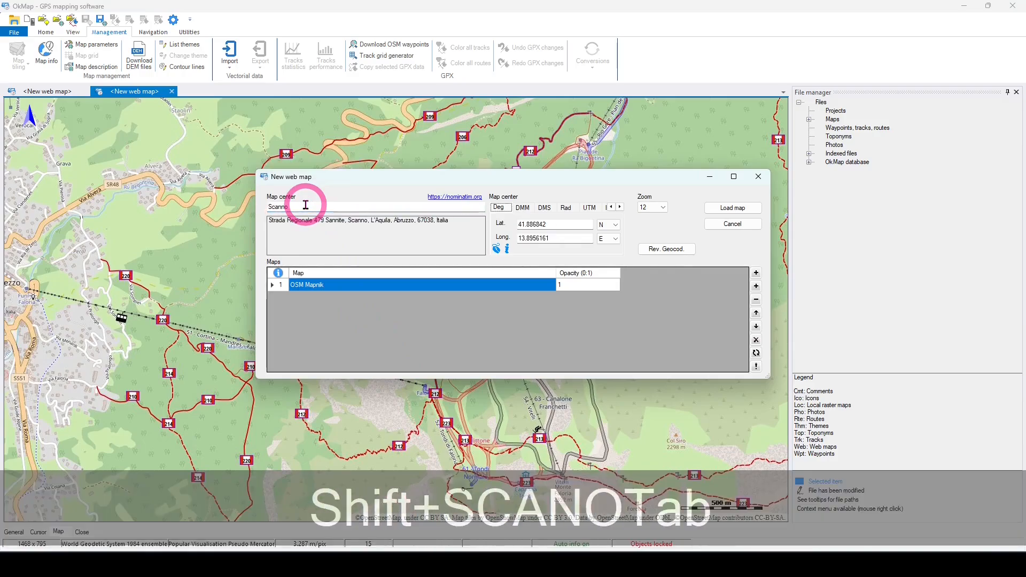
pyautogui.click(733, 208)
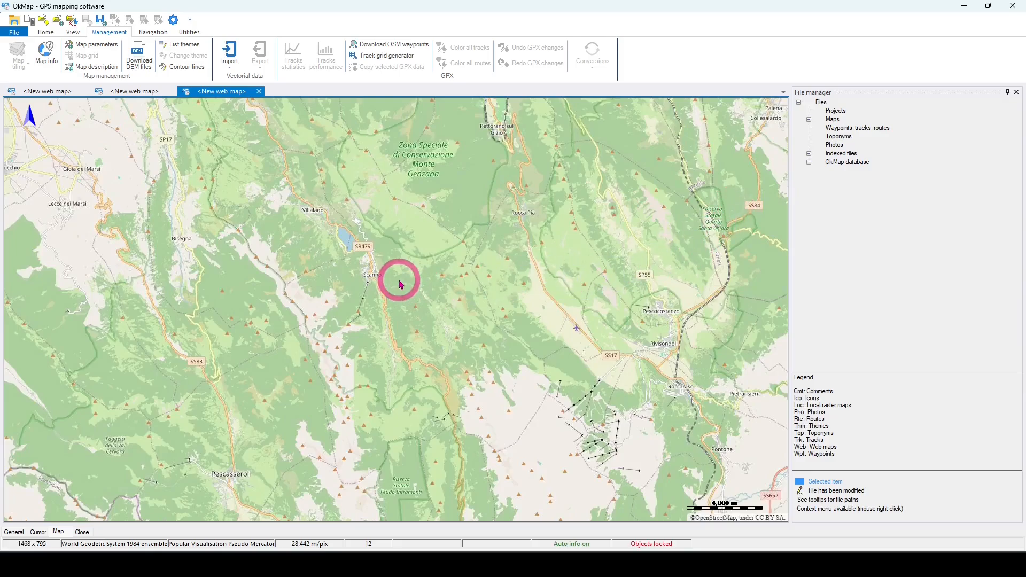
# Step: Add the local map "Alta Valle del Sagittario.okm" as a layer of the Scanno web map and load the updated map
pyautogui.scroll(2, 401, 285)
pyautogui.moveTo(394, 259); pyautogui.dragTo(560, 393)
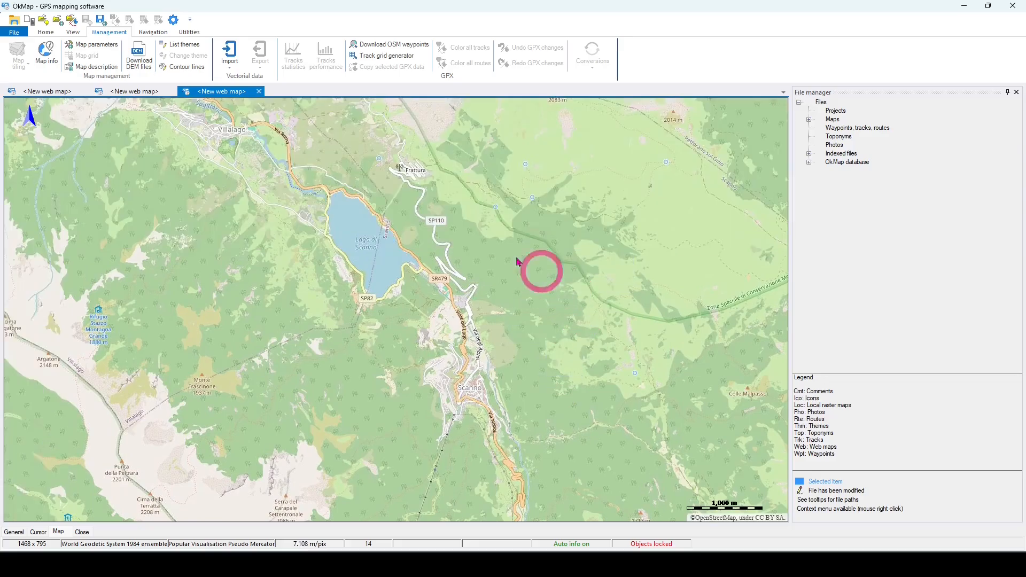
pyautogui.click(94, 47)
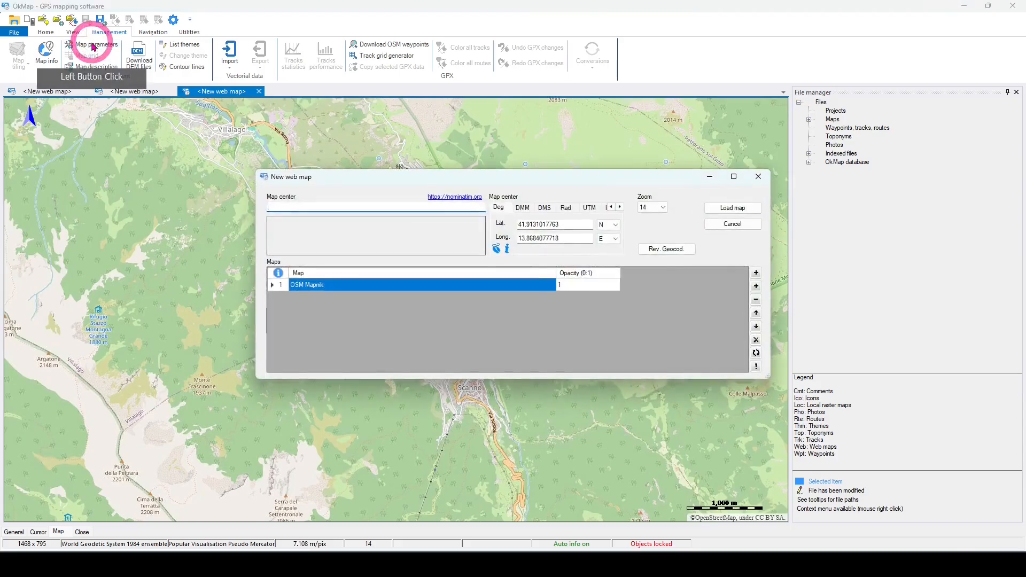
pyautogui.click(757, 288)
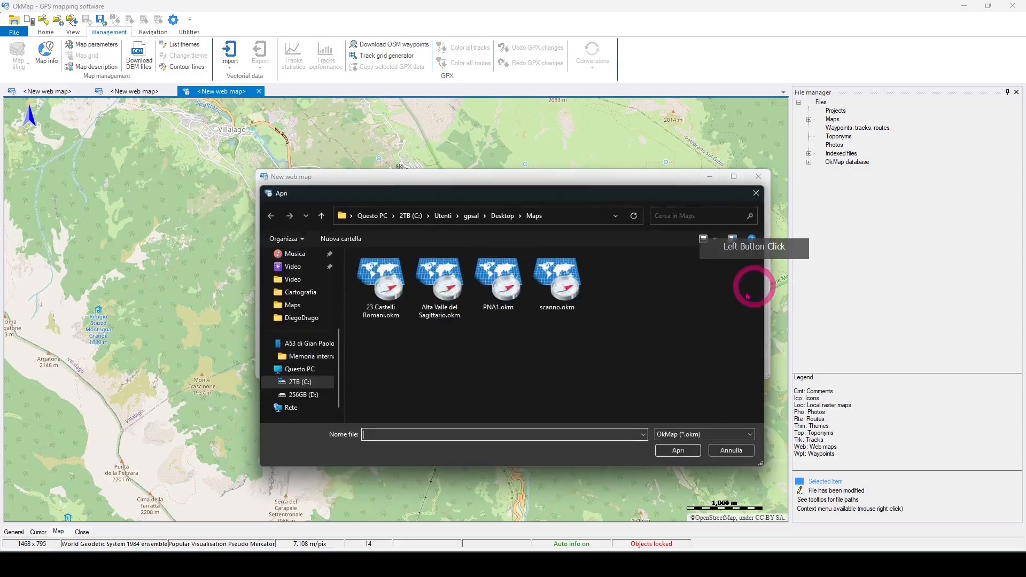
pyautogui.doubleClick(443, 288)
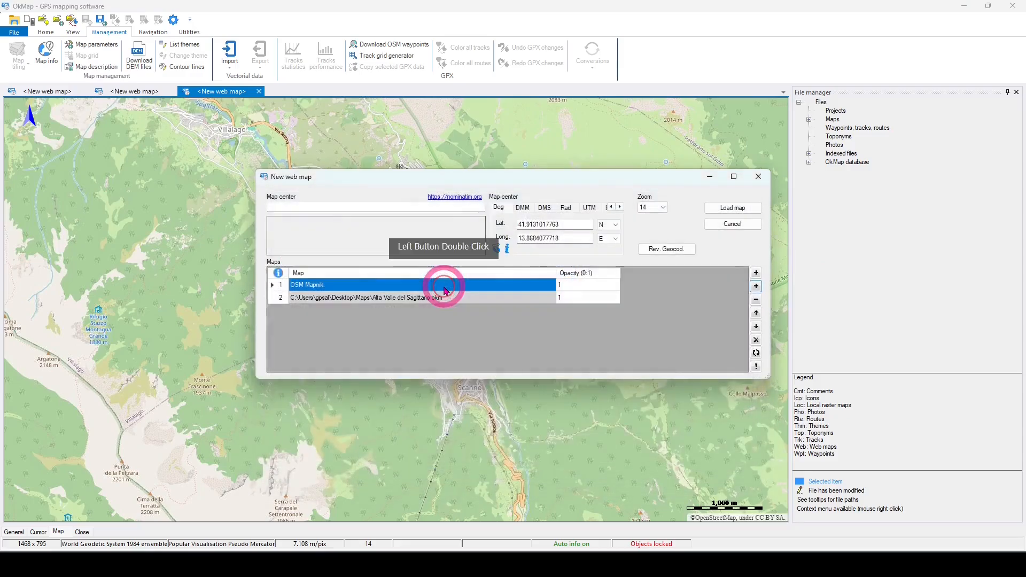
pyautogui.click(730, 211)
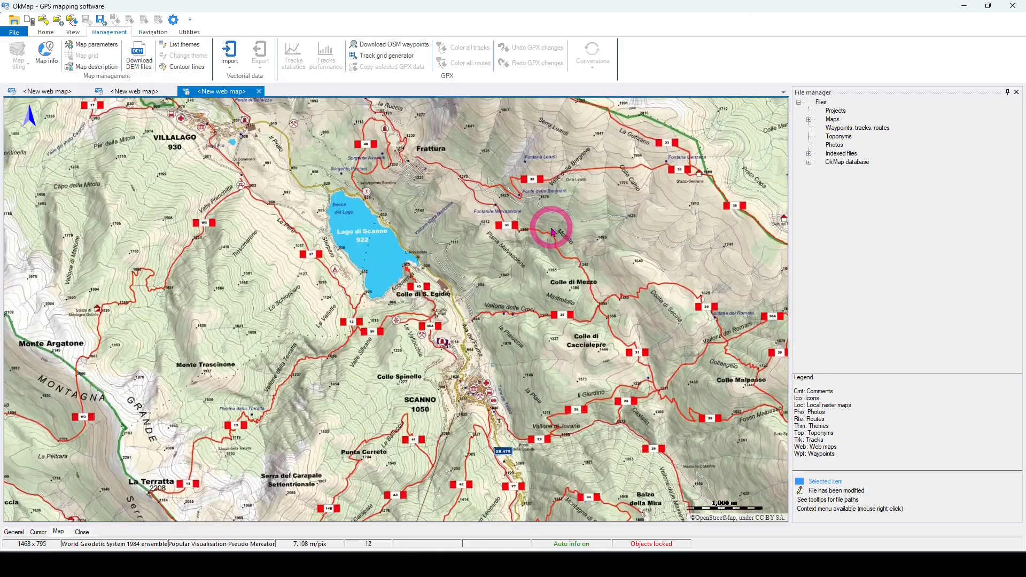
# Step: Set the opacity of the "Alta Valle del Sagittario.okm" layer to 0.6 and reload the web map
pyautogui.scroll(-2, 553, 233)
pyautogui.scroll(-1, 554, 233)
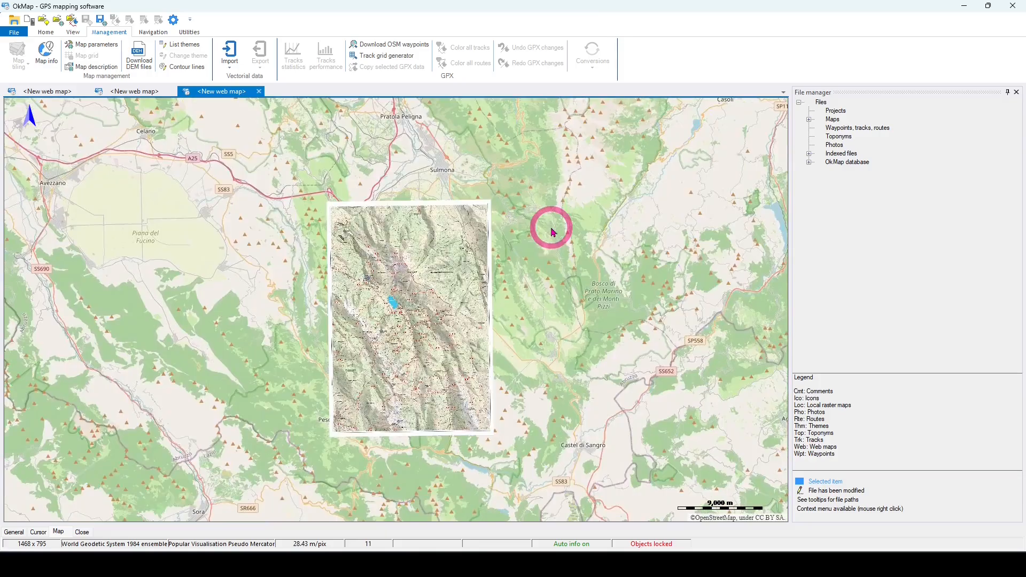
pyautogui.scroll(1, 449, 265)
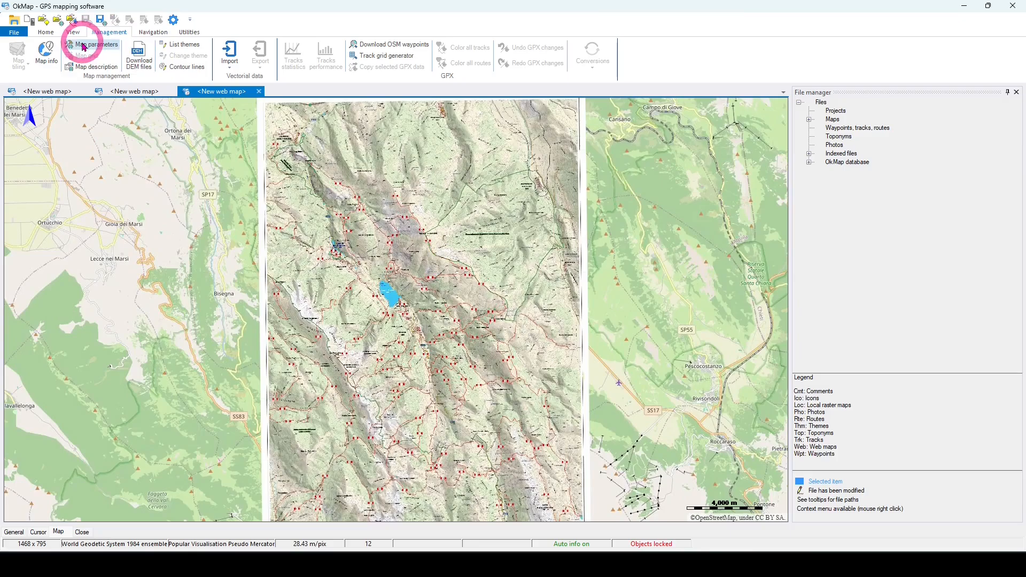
pyautogui.click(84, 47)
pyautogui.click(599, 299)
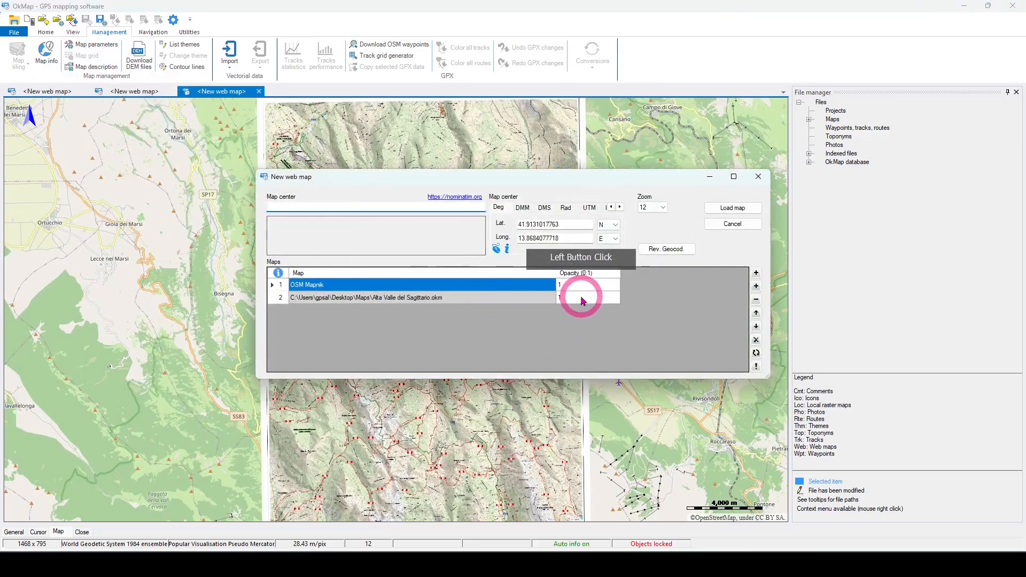
pyautogui.click(576, 299)
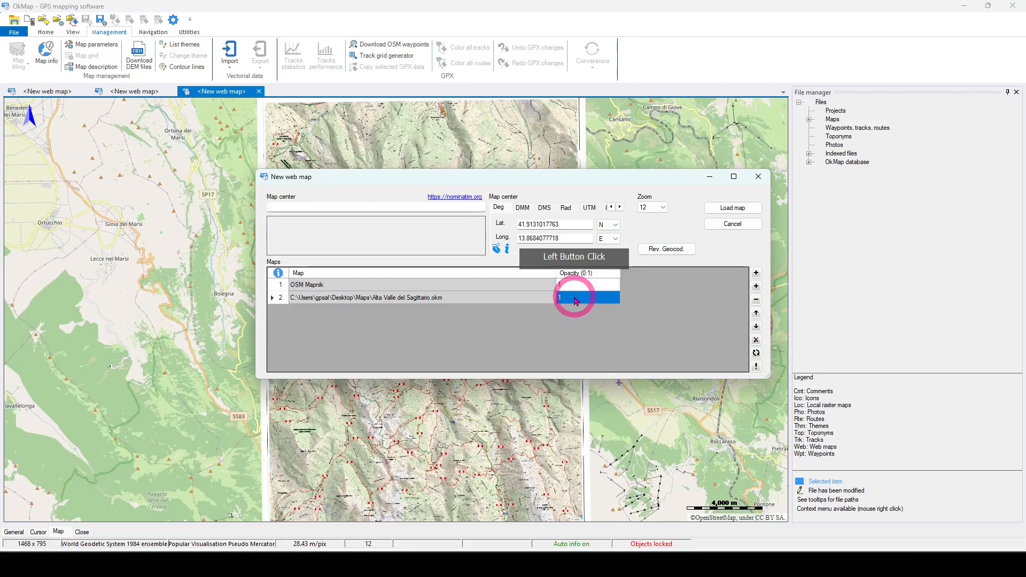
pyautogui.click(574, 299)
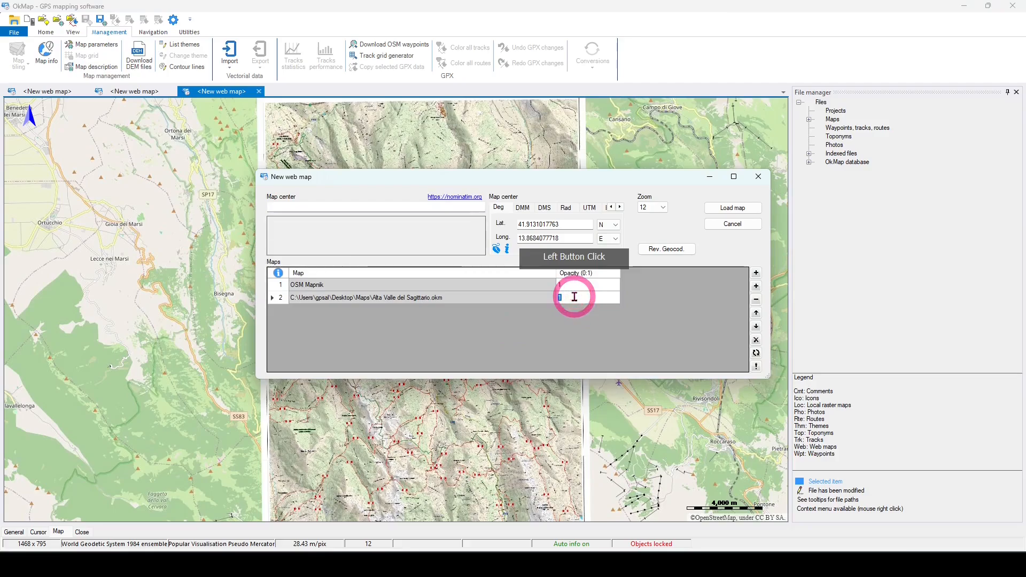
pyautogui.write('0.6')
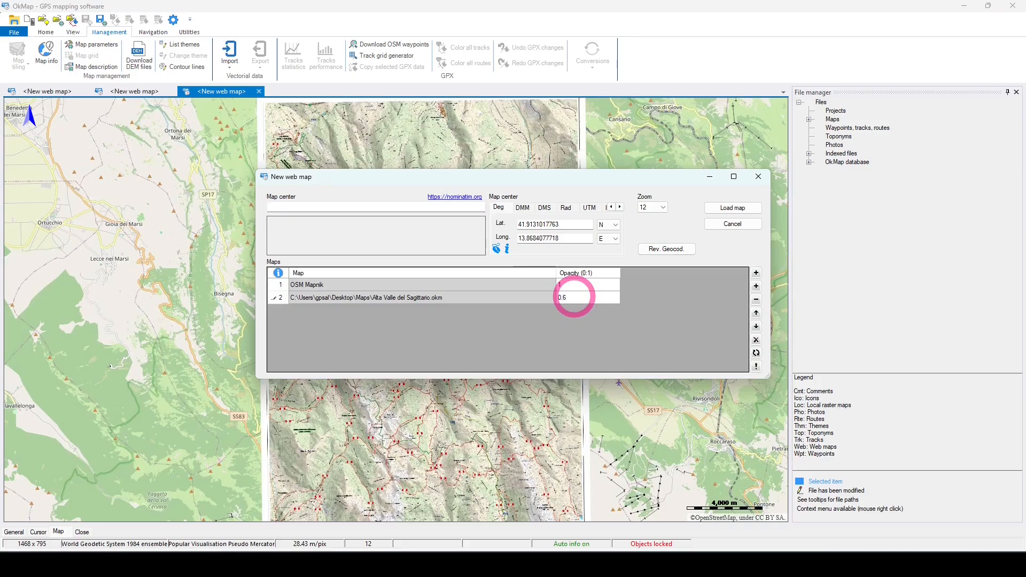
pyautogui.click(734, 207)
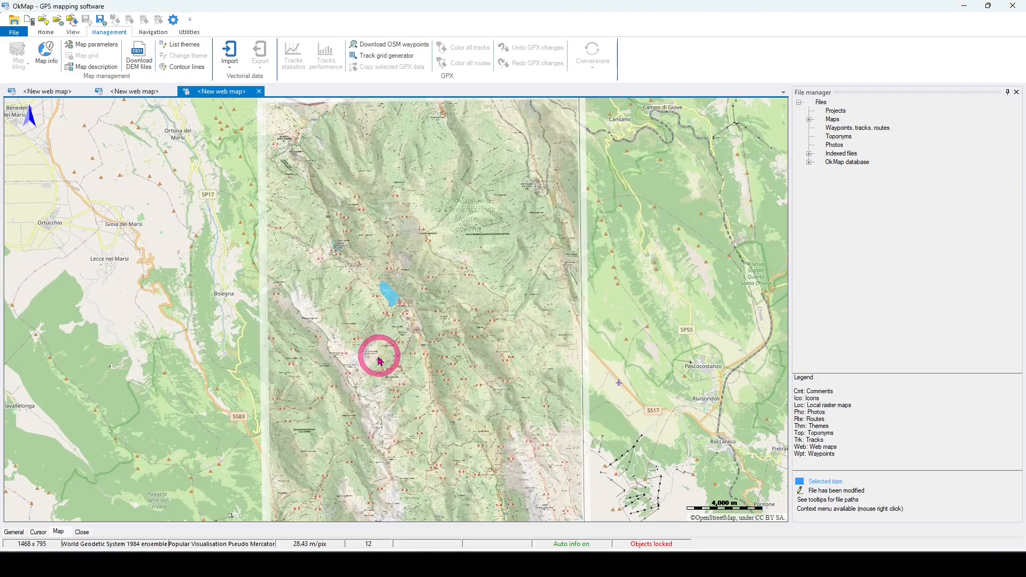
# Step: Inspect the blended layers around Lago di Scanno and review the web map's layer parameters without changing them
pyautogui.scroll(2, 409, 354)
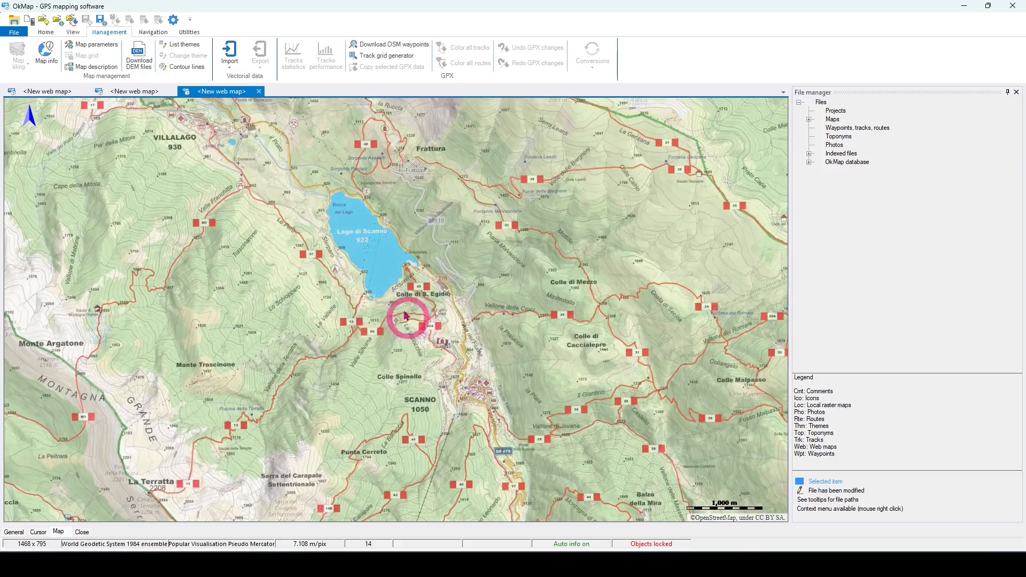
pyautogui.moveTo(267, 272); pyautogui.dragTo(469, 336)
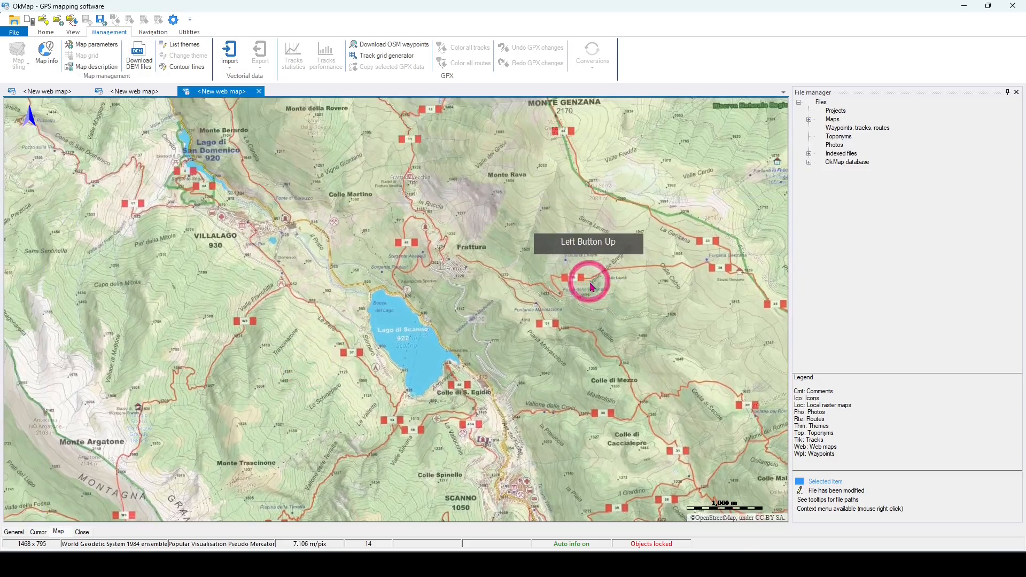
pyautogui.moveTo(589, 283); pyautogui.dragTo(601, 302)
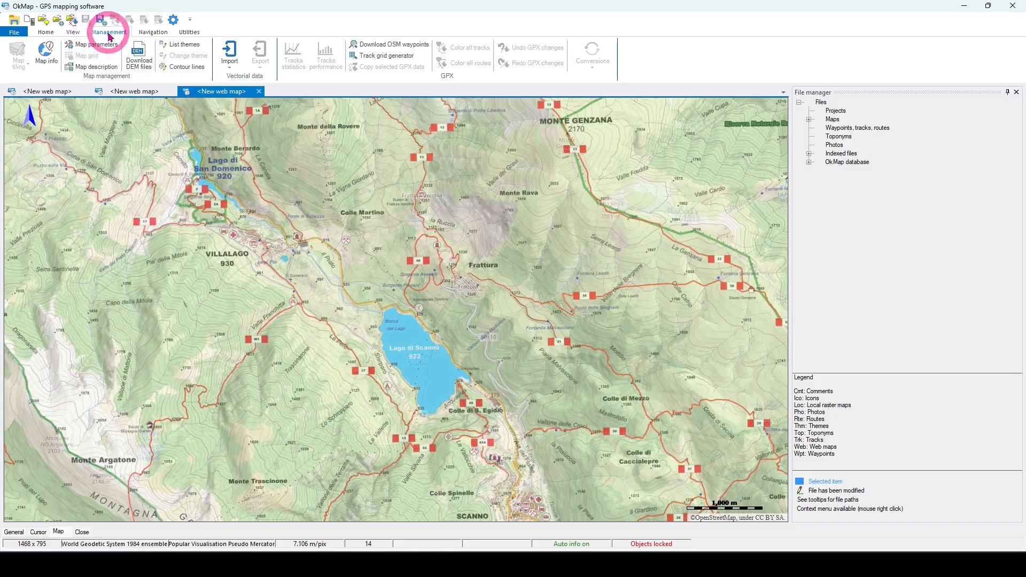
pyautogui.click(93, 46)
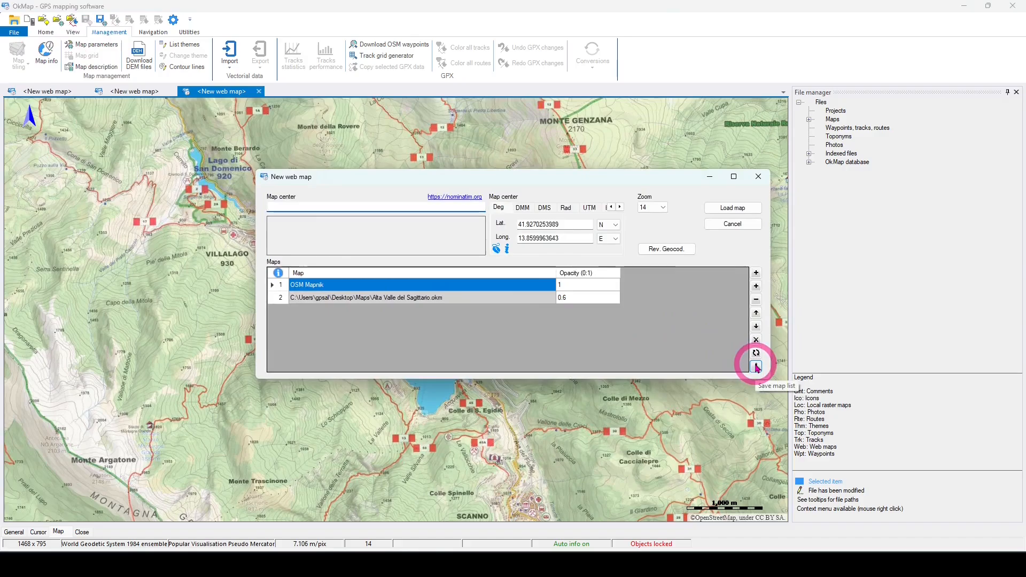
pyautogui.click(731, 225)
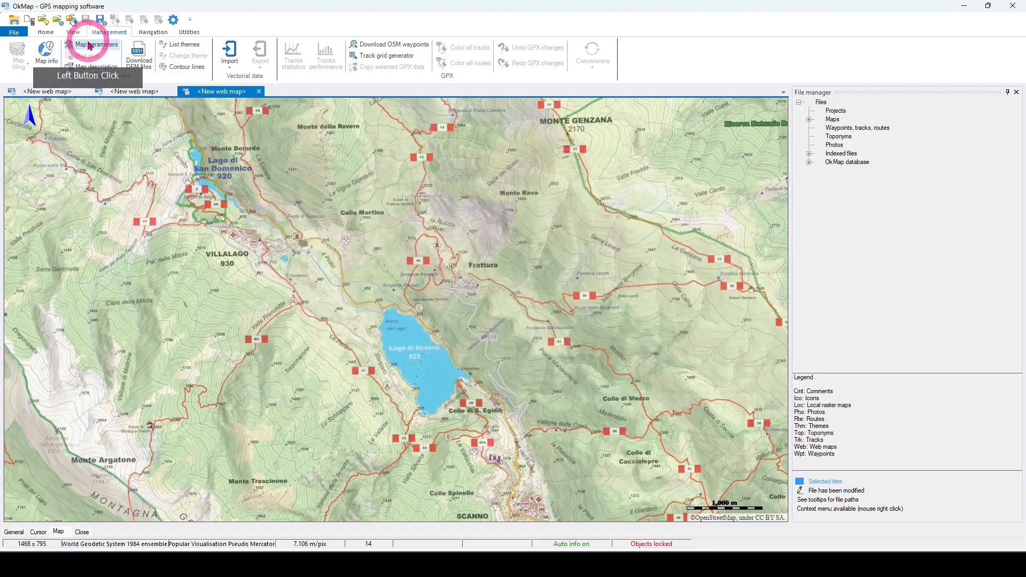
# Step: Save the combined web map as "Scanno" in the Maps folder, replacing the existing scanno.okm file
pyautogui.click(12, 36)
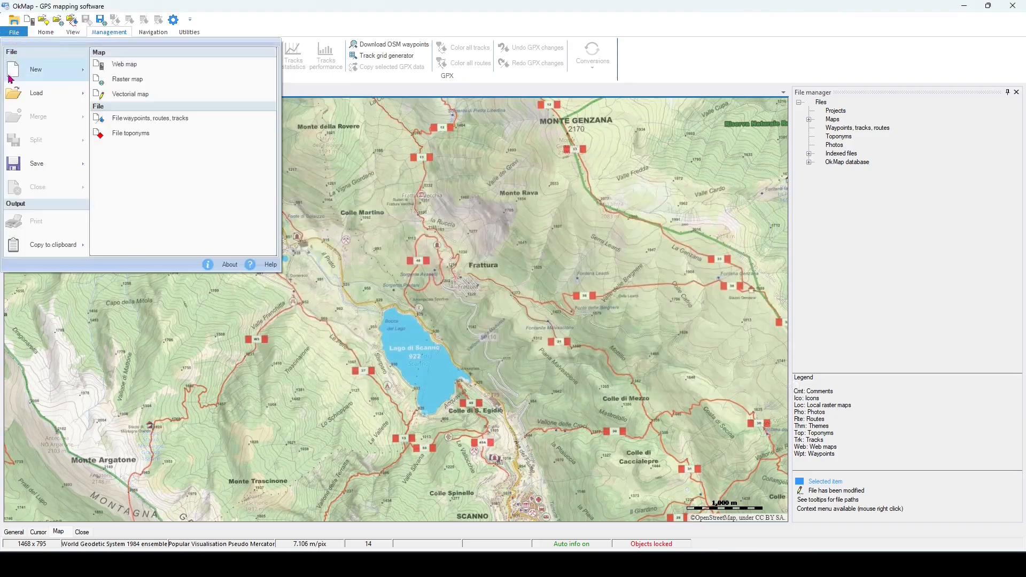
pyautogui.moveTo(51, 169)
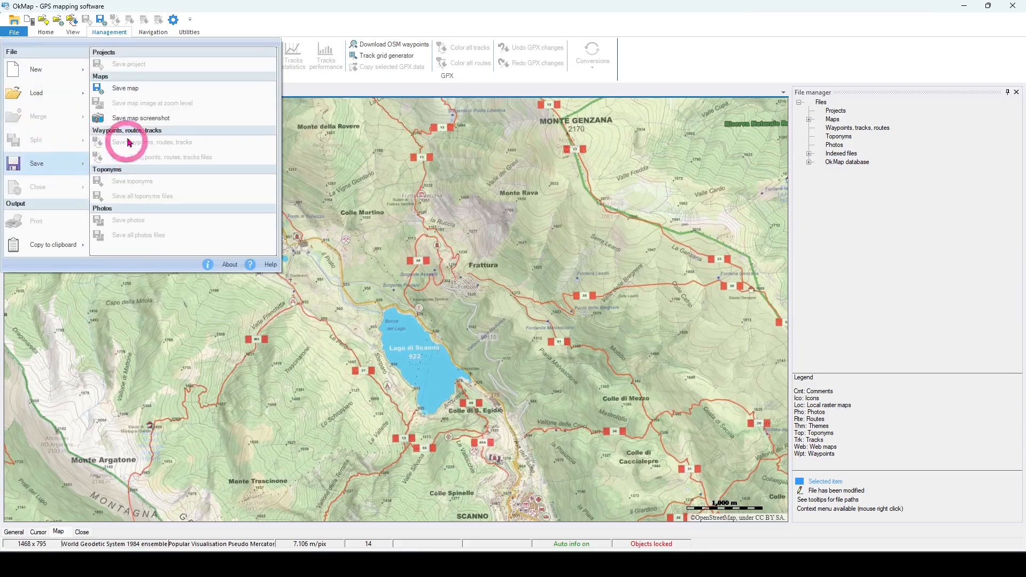
pyautogui.click(146, 89)
pyautogui.click(192, 224)
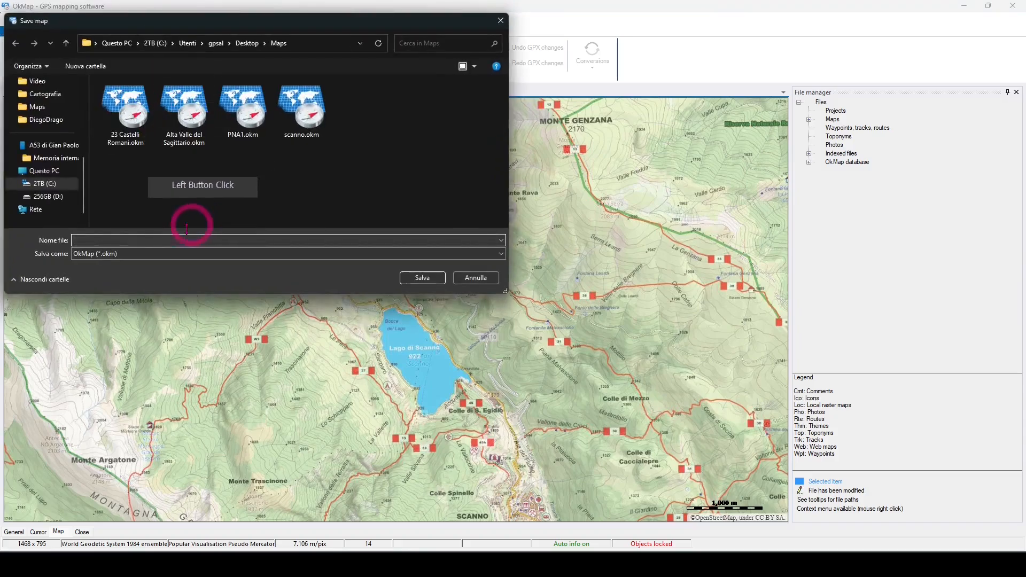
pyautogui.click(146, 240)
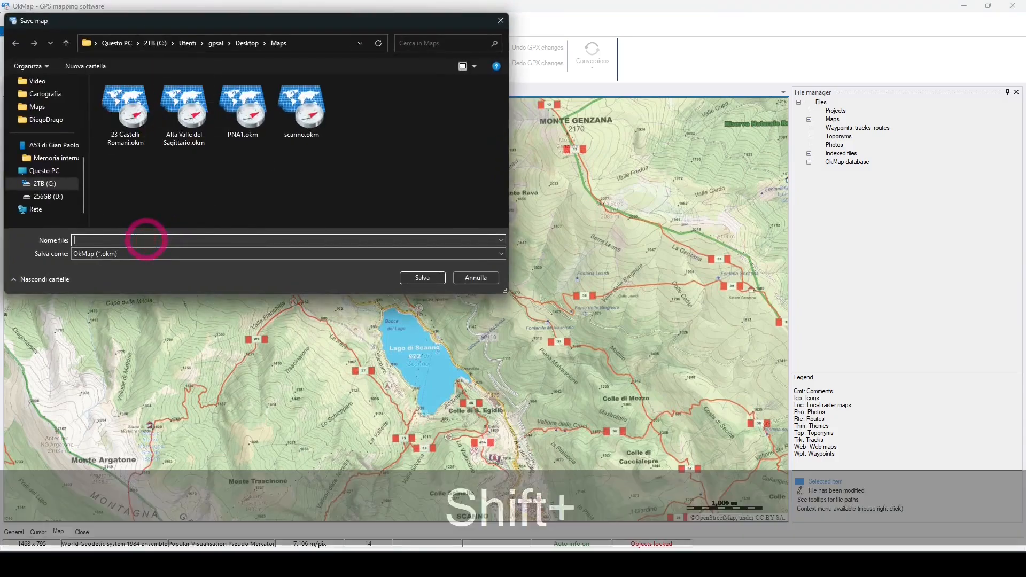
pyautogui.write('Scanno')
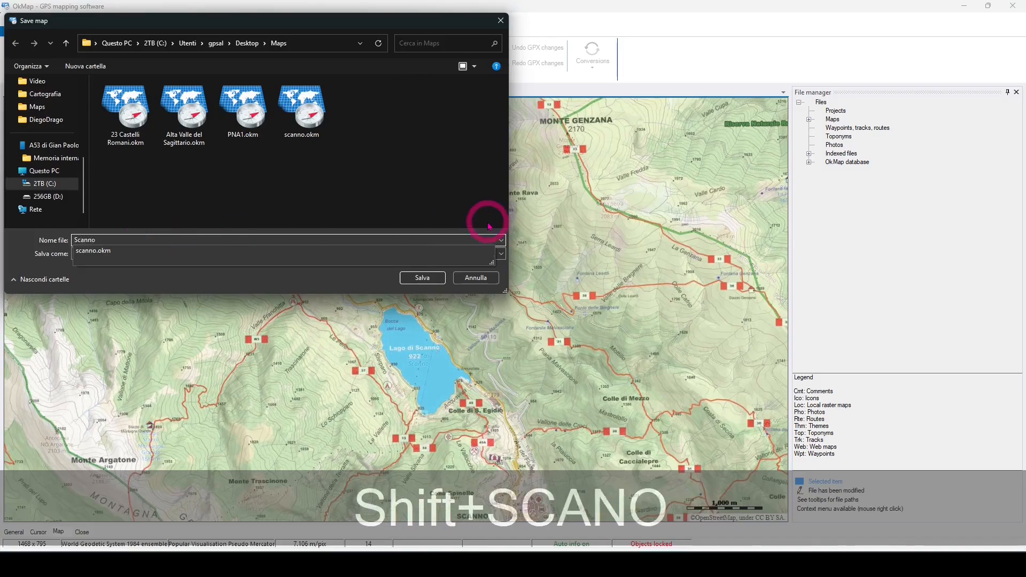
pyautogui.click(421, 278)
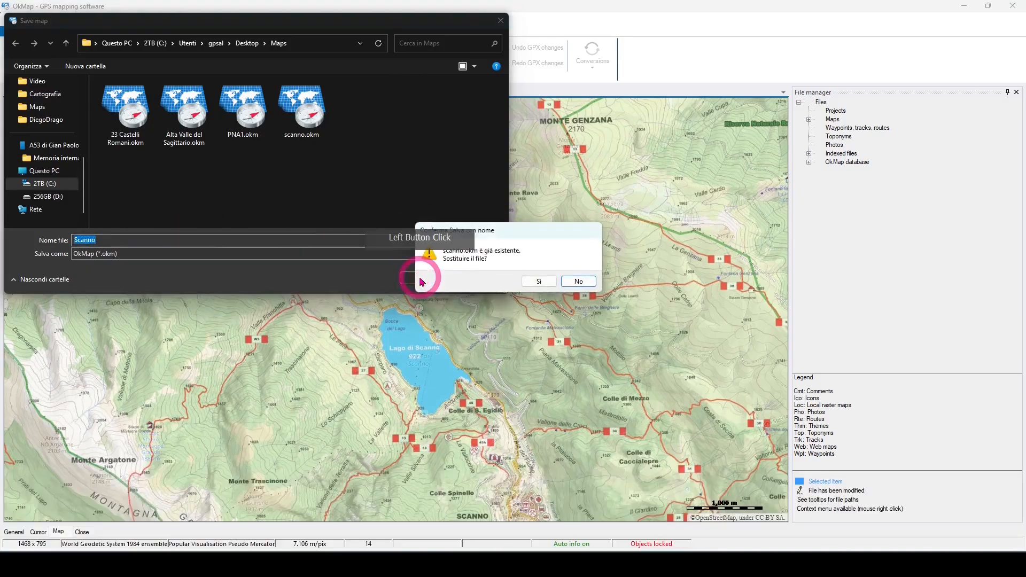
pyautogui.click(540, 282)
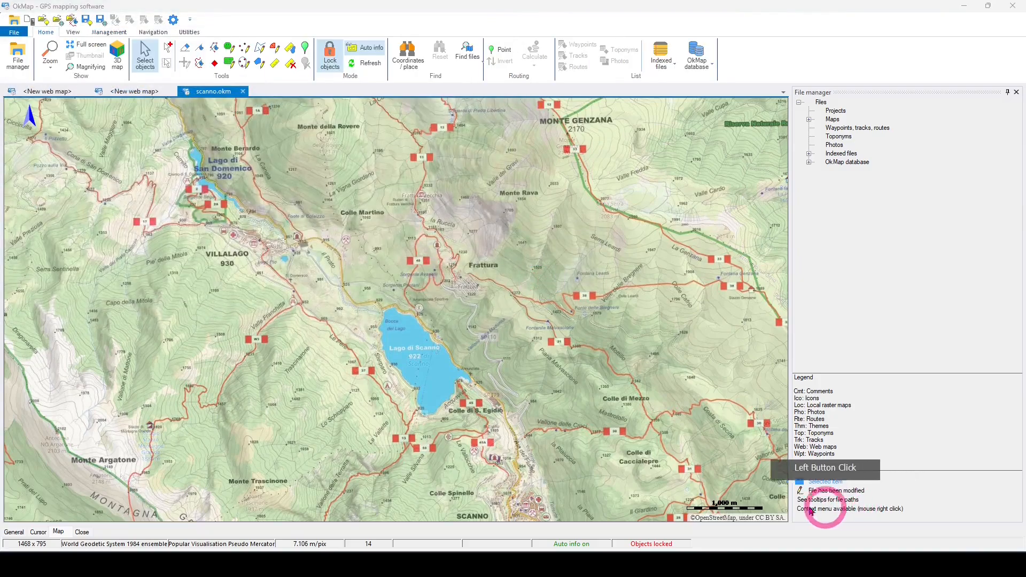
# Step: Start a new web map centered on "scanno" and remove the OSM Mapnik layer from its map list
pyautogui.click(13, 31)
pyautogui.moveTo(45, 70)
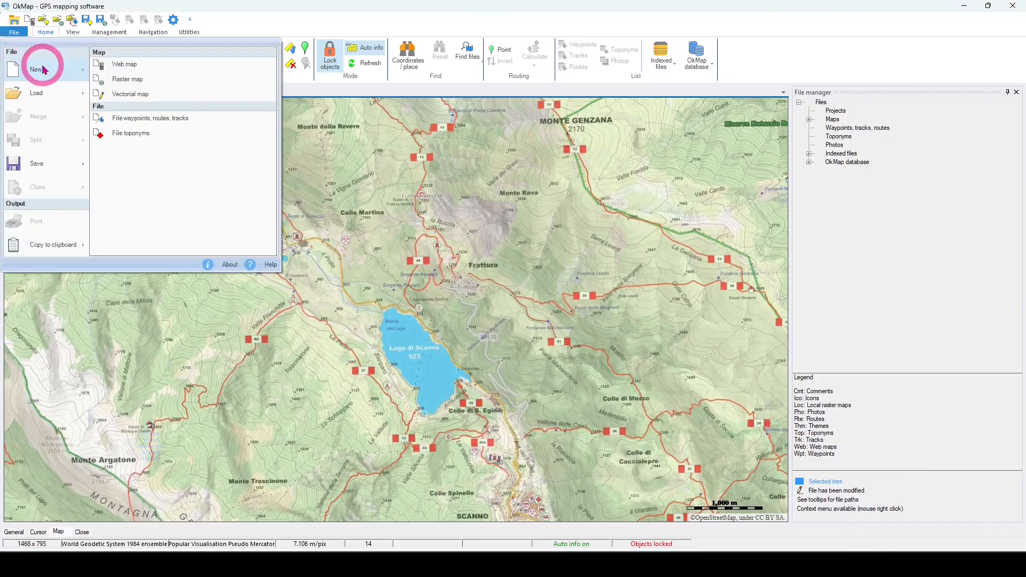
pyautogui.click(124, 64)
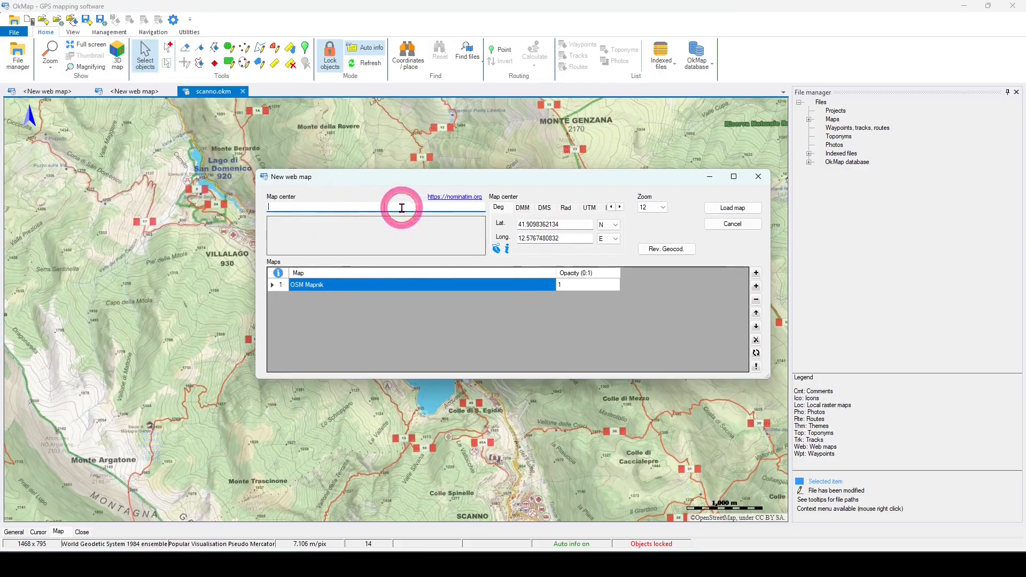
pyautogui.click(365, 247)
pyautogui.write('scanno')
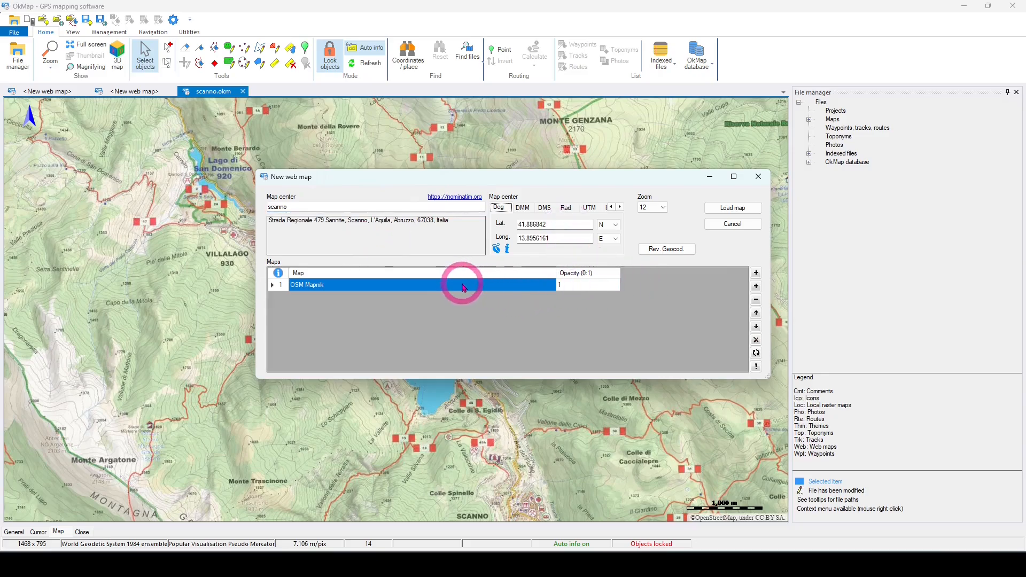
pyautogui.click(285, 288)
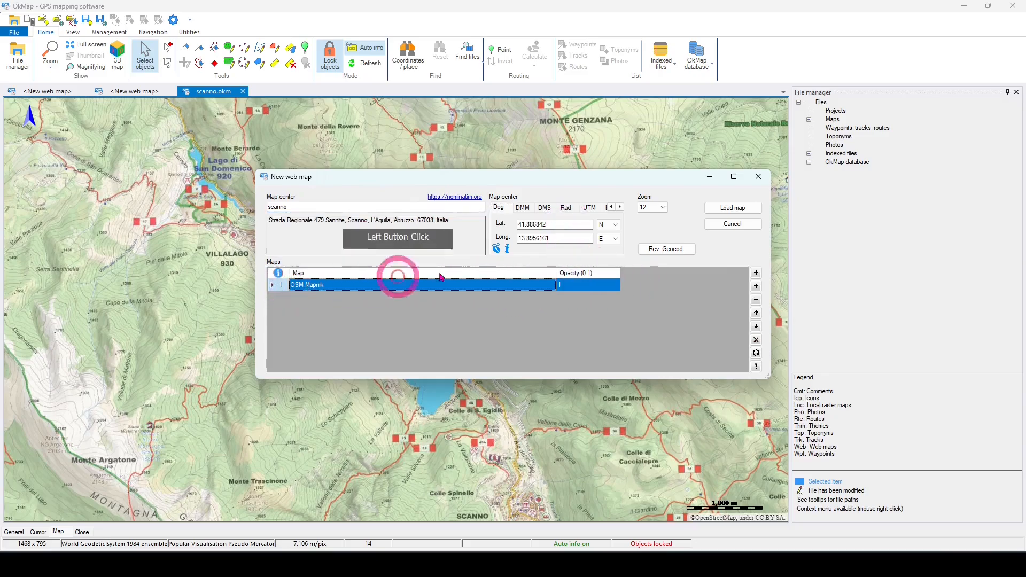
pyautogui.click(757, 301)
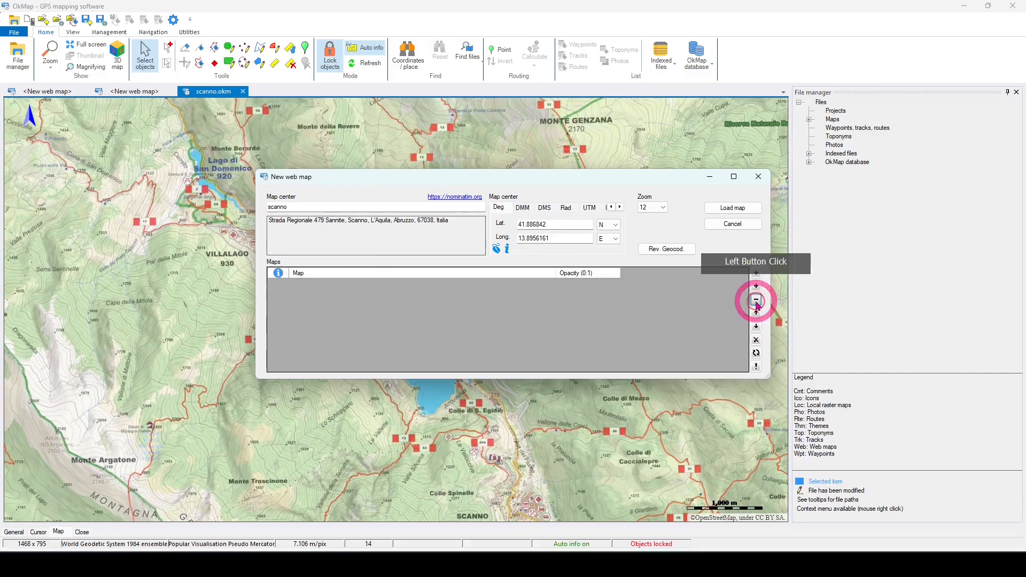
# Step: Filter the map servers by the name "hiking" and add the "OSM Refuges Info - Hiking" layer to the new web map
pyautogui.click(757, 273)
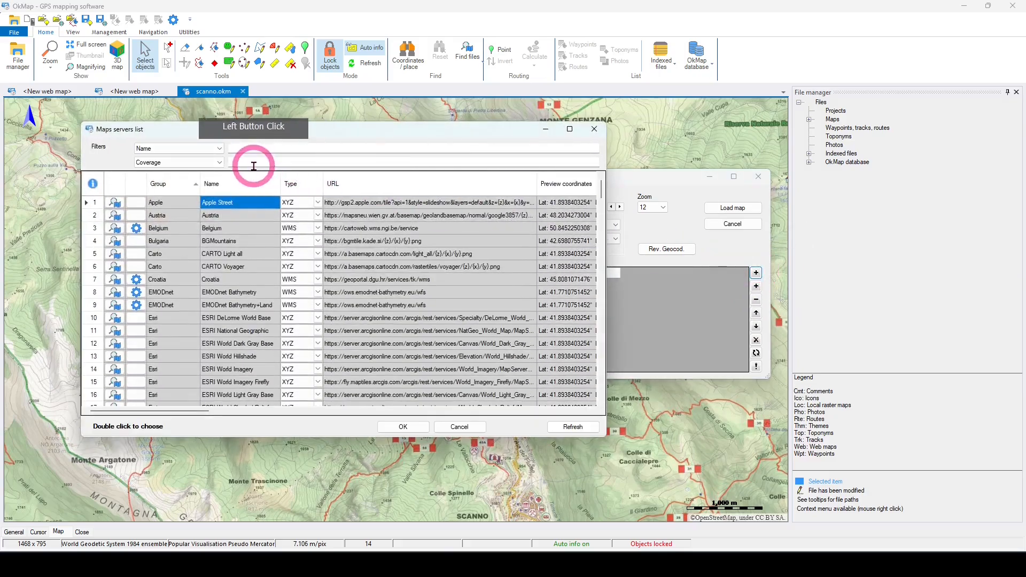
pyautogui.click(254, 149)
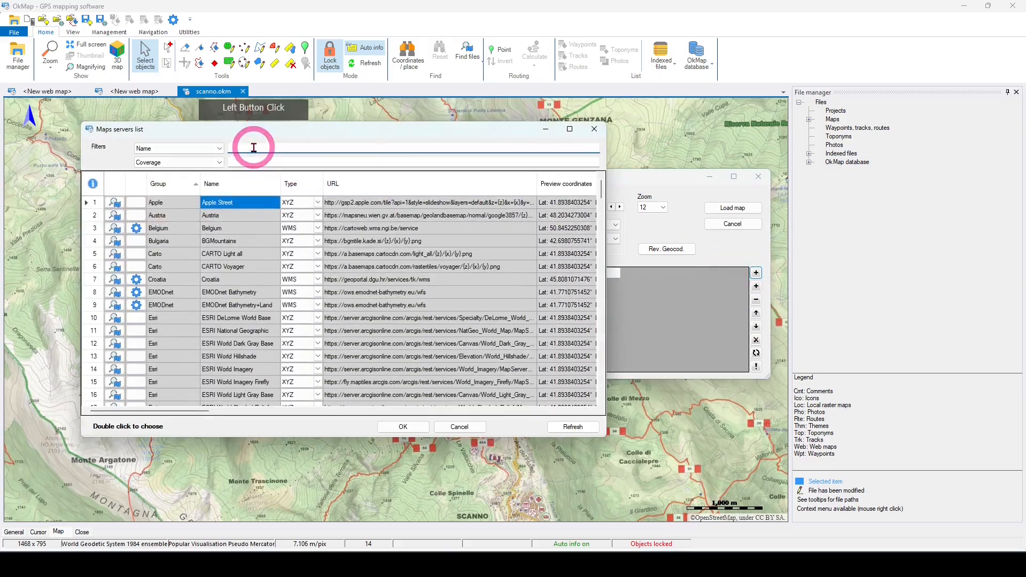
pyautogui.write('hiking')
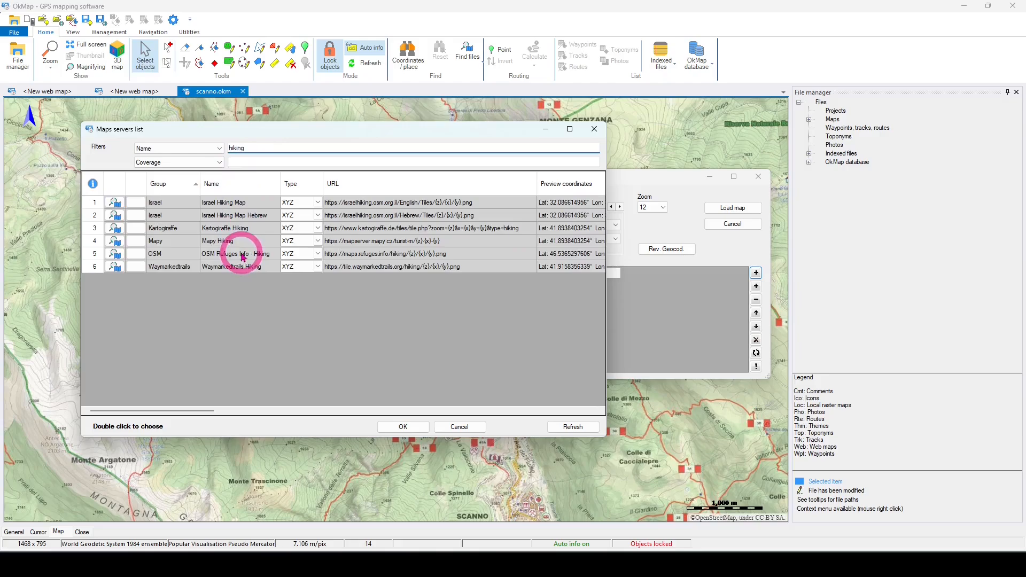
pyautogui.click(243, 257)
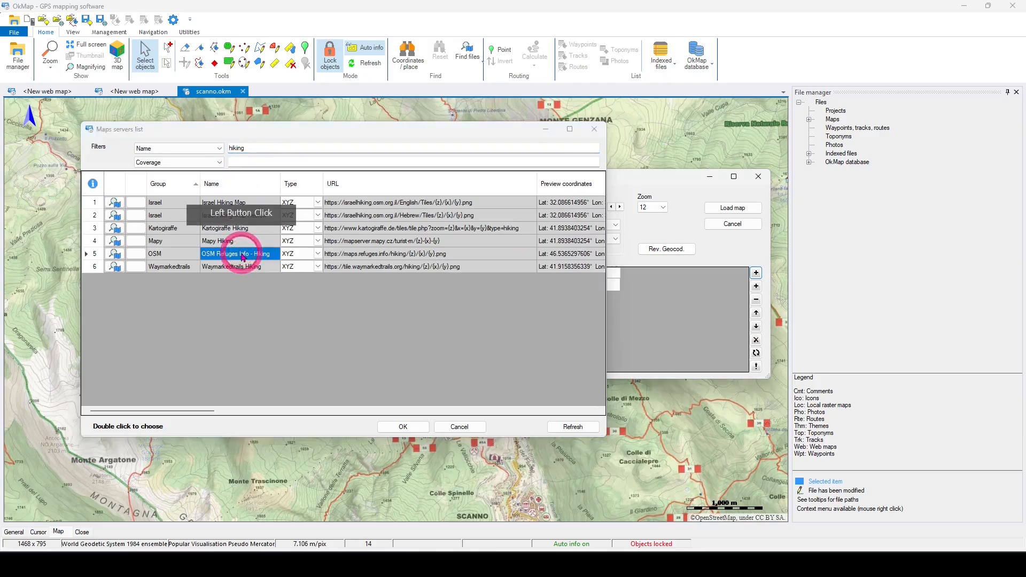
pyautogui.doubleClick(244, 255)
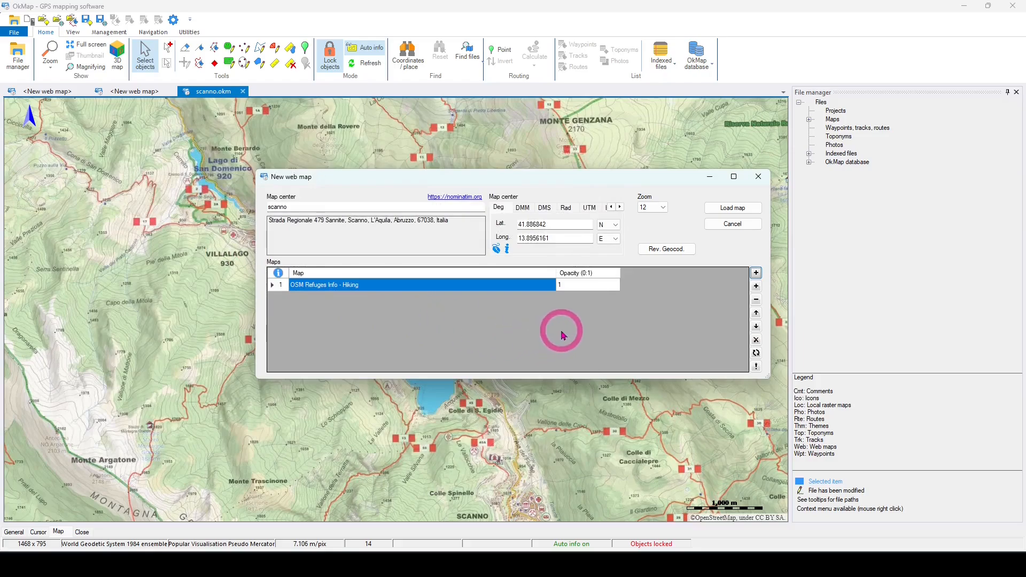
# Step: Set the new web map's zoom level to 14 and load the map
pyautogui.click(655, 213)
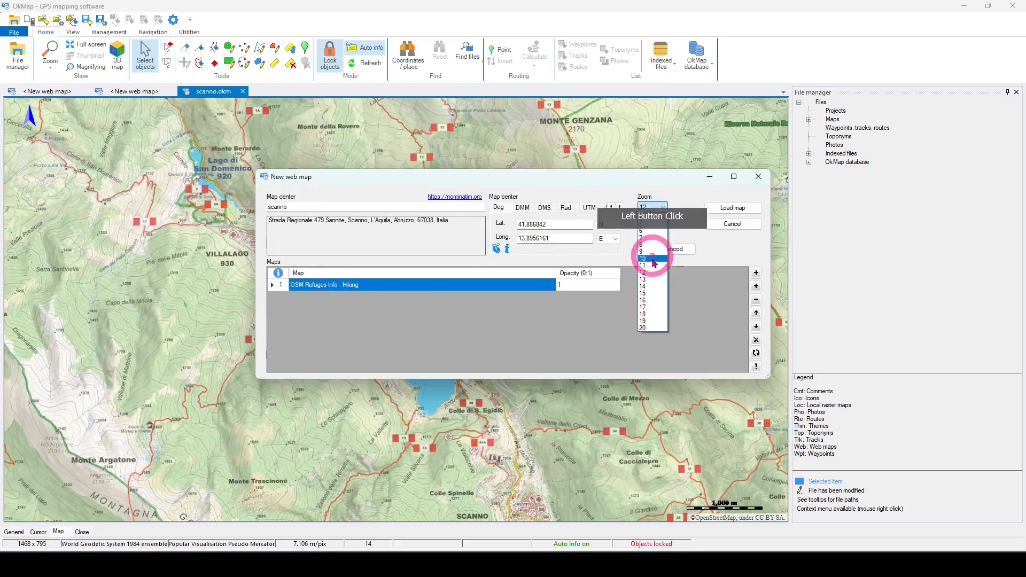
pyautogui.click(651, 291)
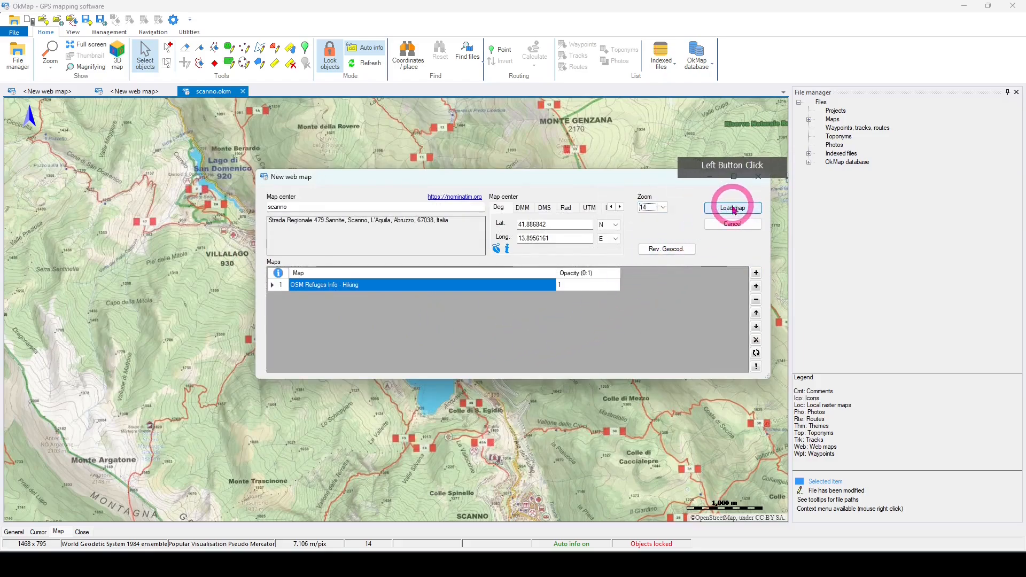
pyautogui.click(733, 208)
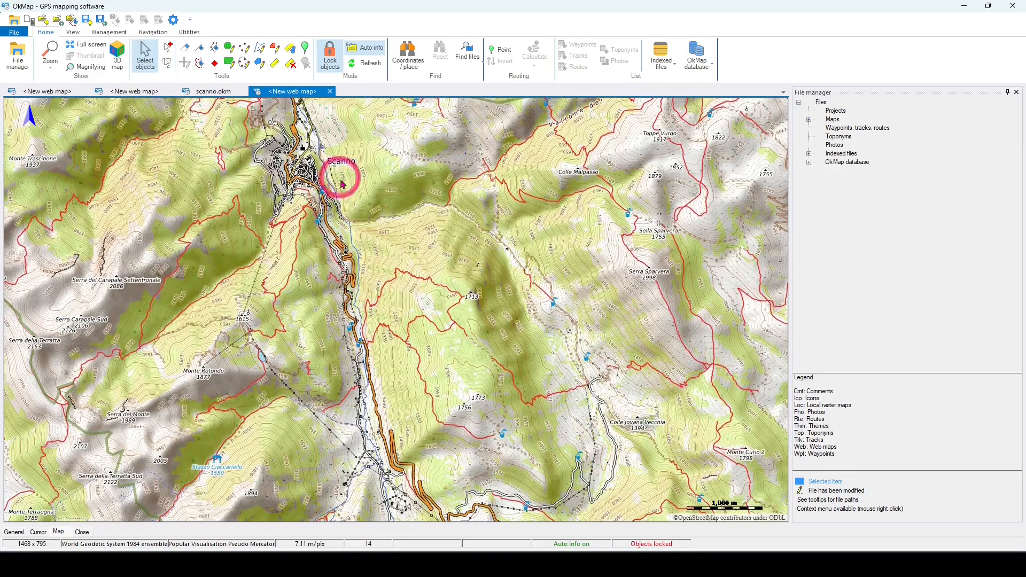
# Step: Examine the hiking map at closer zoom around the town of Scanno and Lago di Scanno
pyautogui.moveTo(340, 179); pyautogui.dragTo(442, 278)
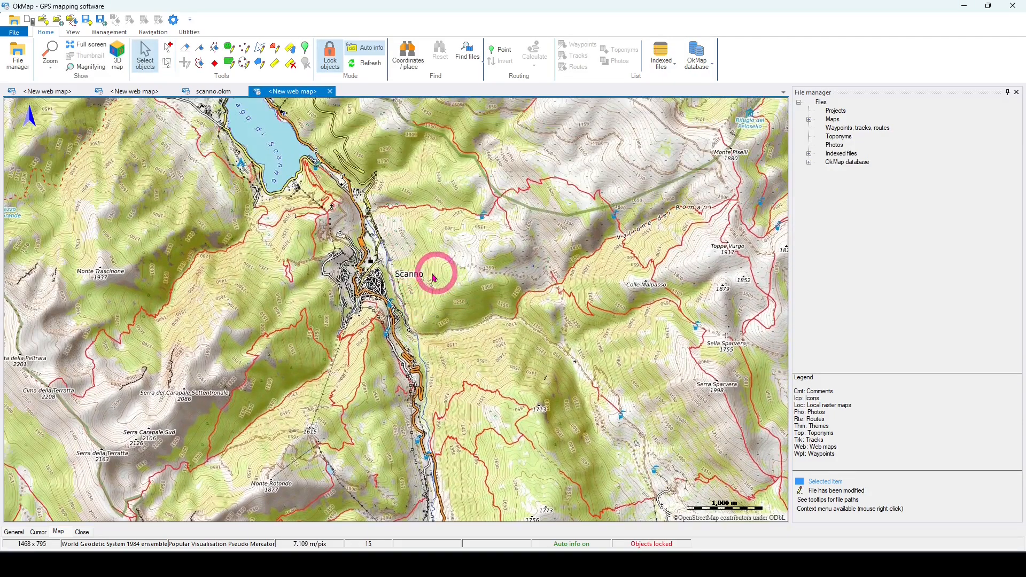
pyautogui.scroll(1, 435, 274)
pyautogui.moveTo(351, 211); pyautogui.dragTo(488, 394)
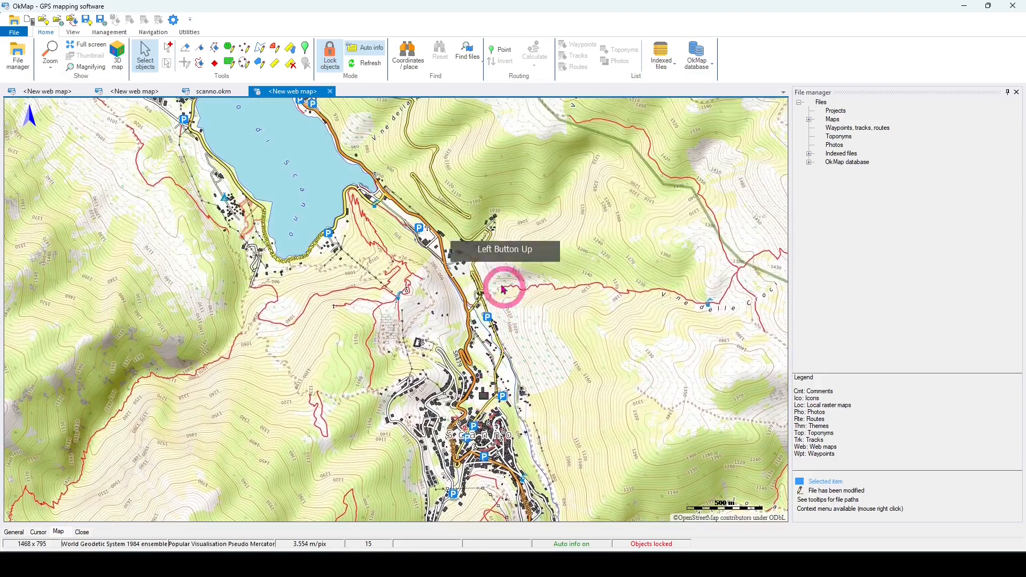
pyautogui.moveTo(415, 214); pyautogui.dragTo(442, 260)
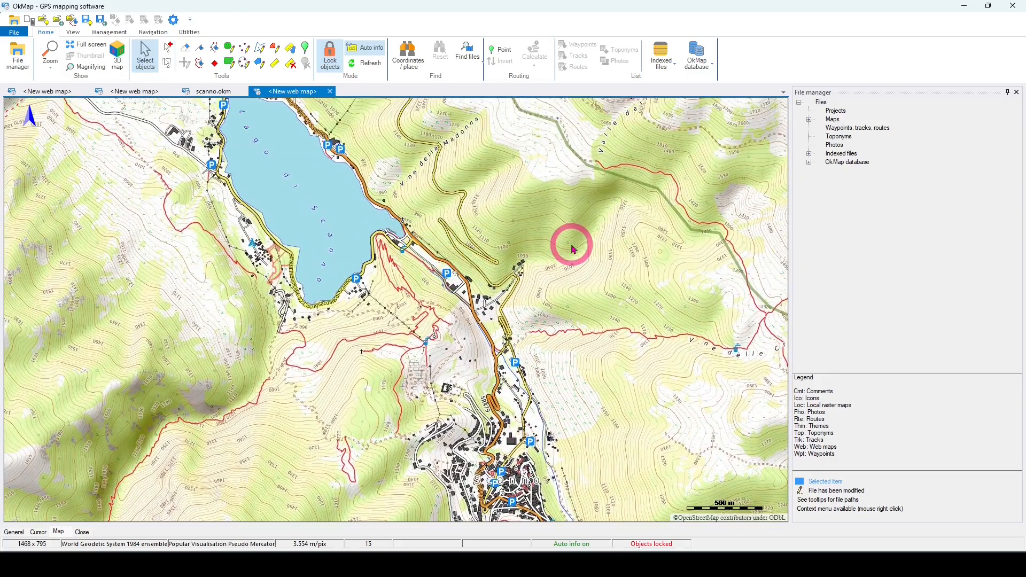